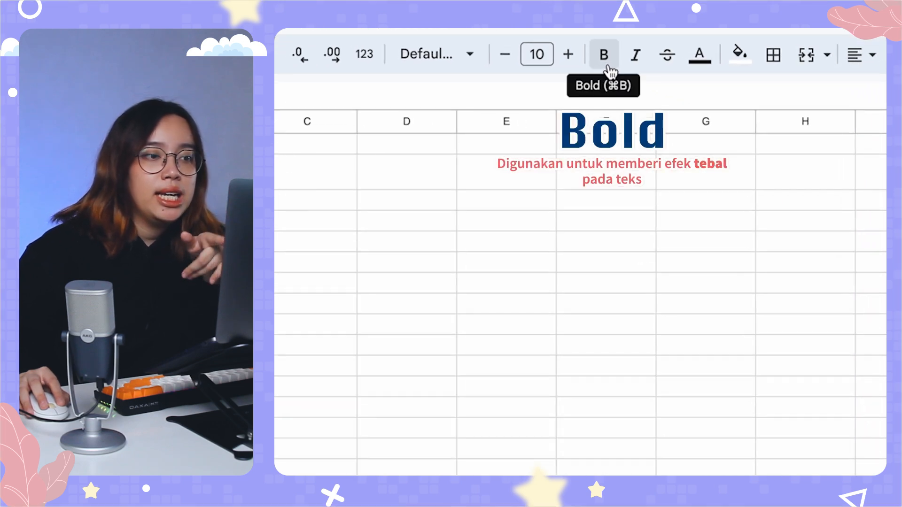
# - Make the header cells A1:B1 bold and italicize the first name entry in B2
pyautogui.click(606, 66)
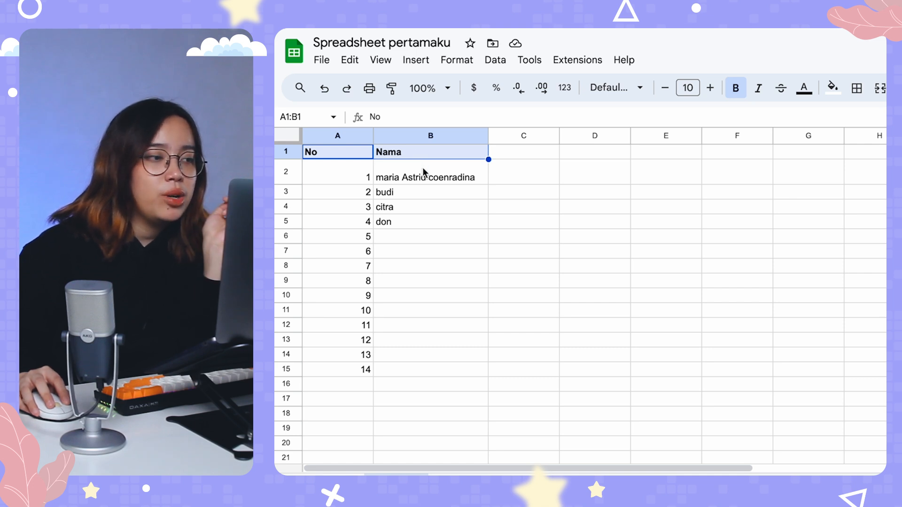
pyautogui.click(394, 180)
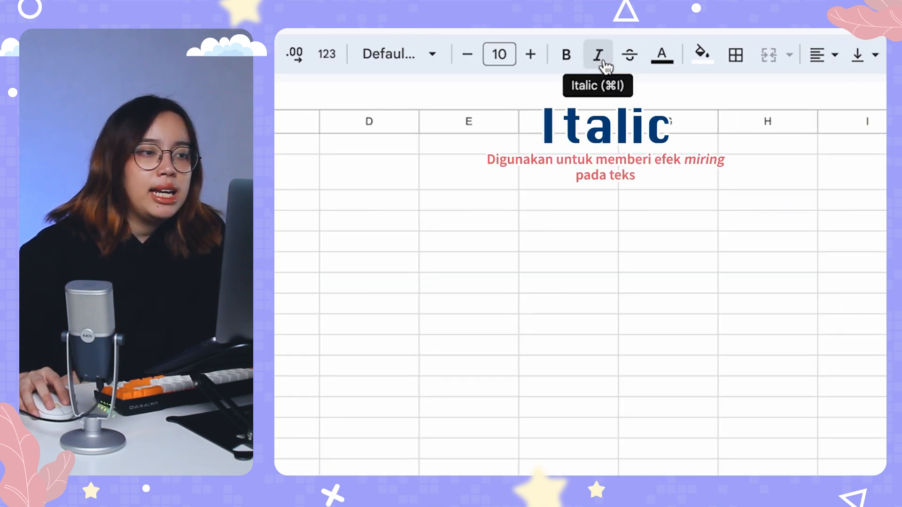
pyautogui.click(603, 64)
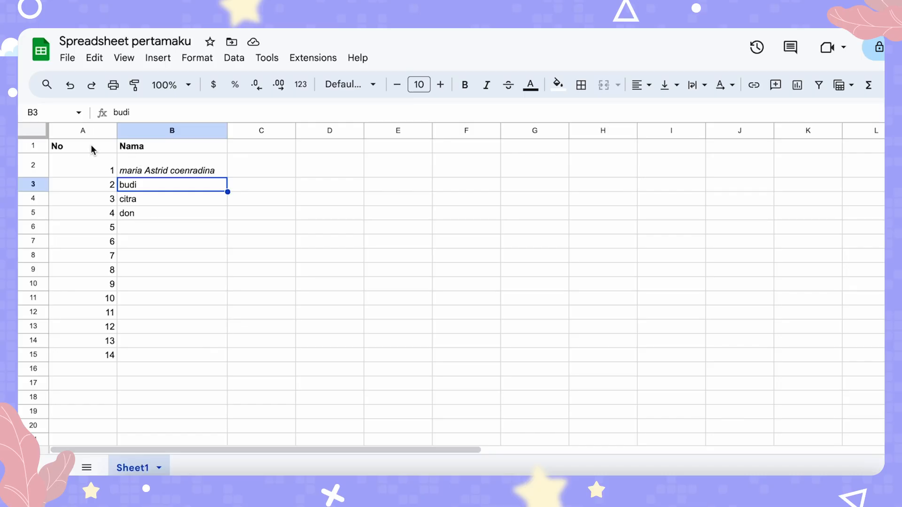
# - Fill the table range A1:B15 with a dark purple background colour
pyautogui.moveTo(91, 145); pyautogui.dragTo(197, 356)
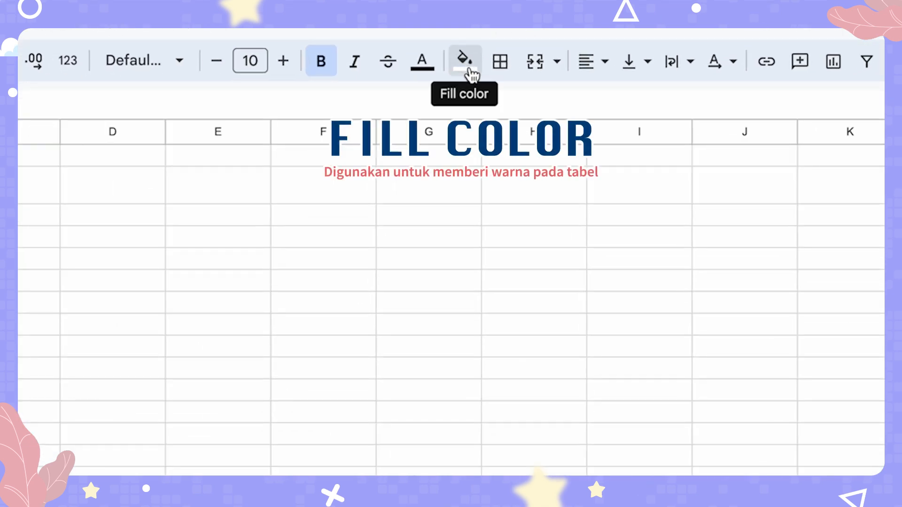
pyautogui.click(468, 70)
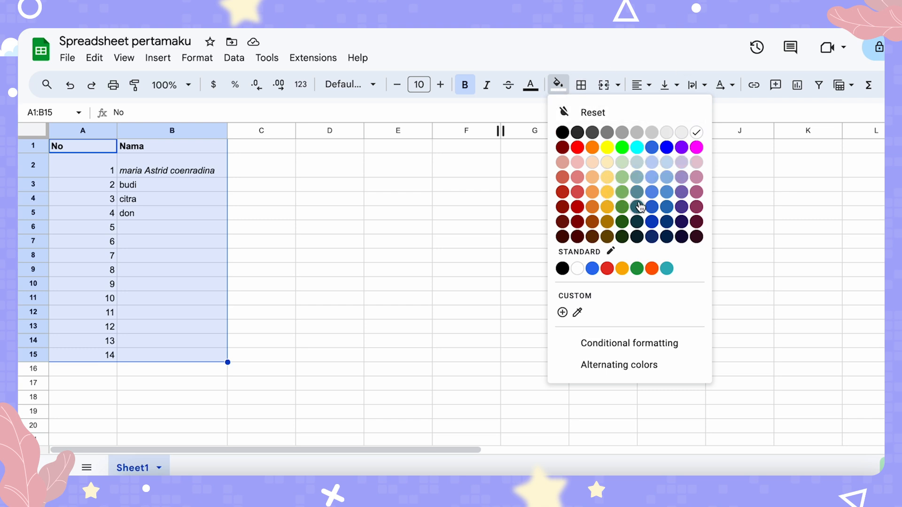
pyautogui.click(681, 162)
pyautogui.click(274, 212)
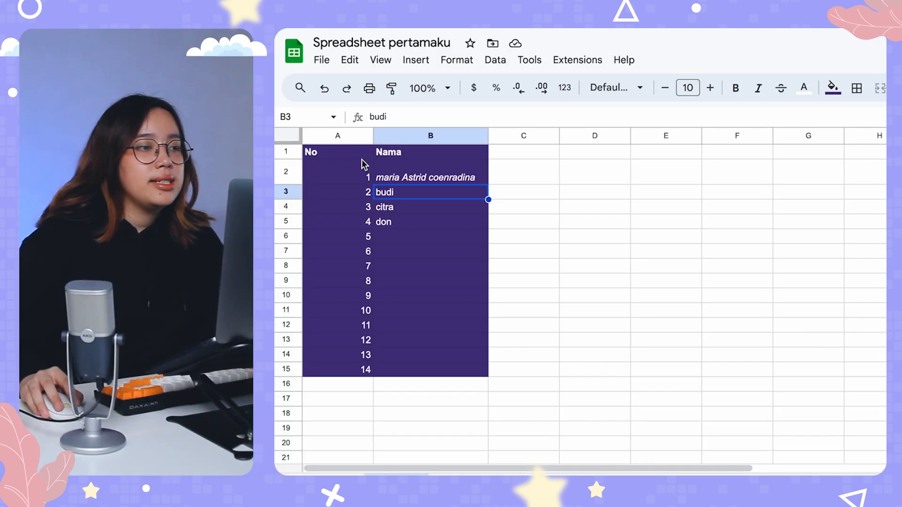
pyautogui.click(360, 158)
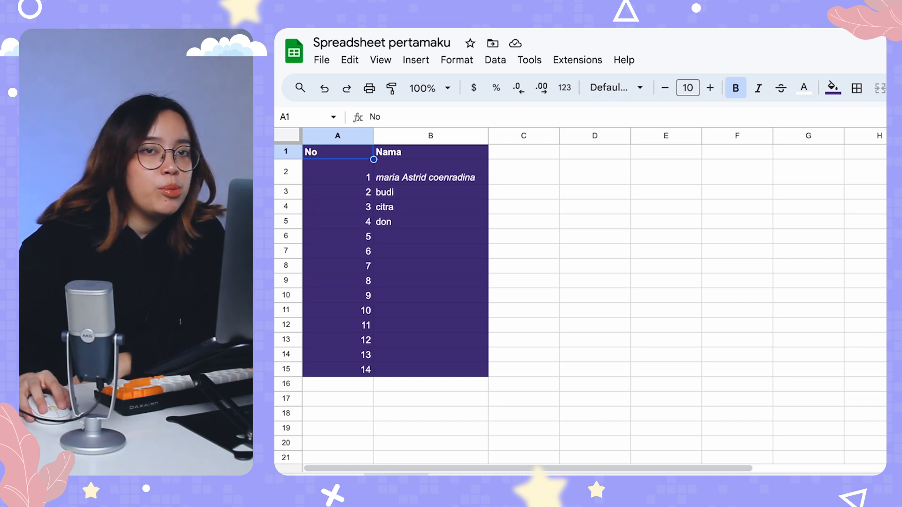
pyautogui.moveTo(392, 266); pyautogui.dragTo(397, 294)
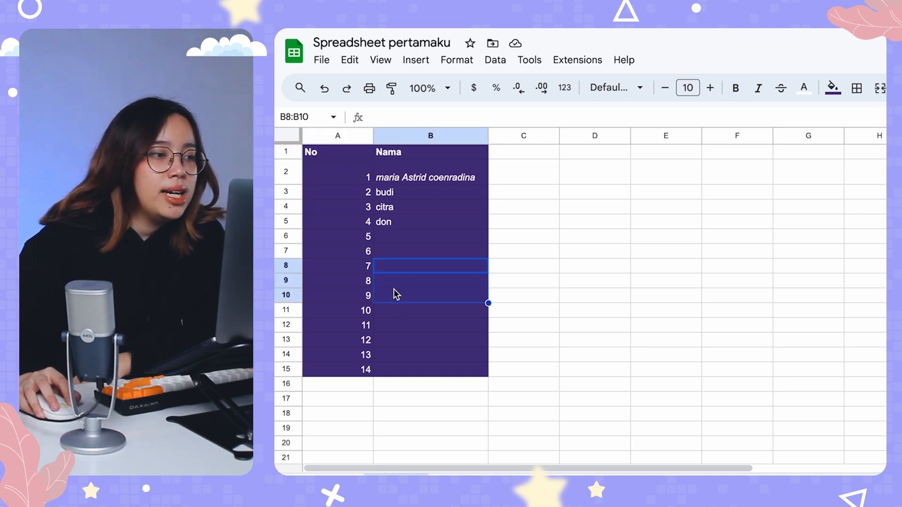
# - Add white borders around all cells of the table range A1:B15
pyautogui.moveTo(334, 154); pyautogui.dragTo(462, 364)
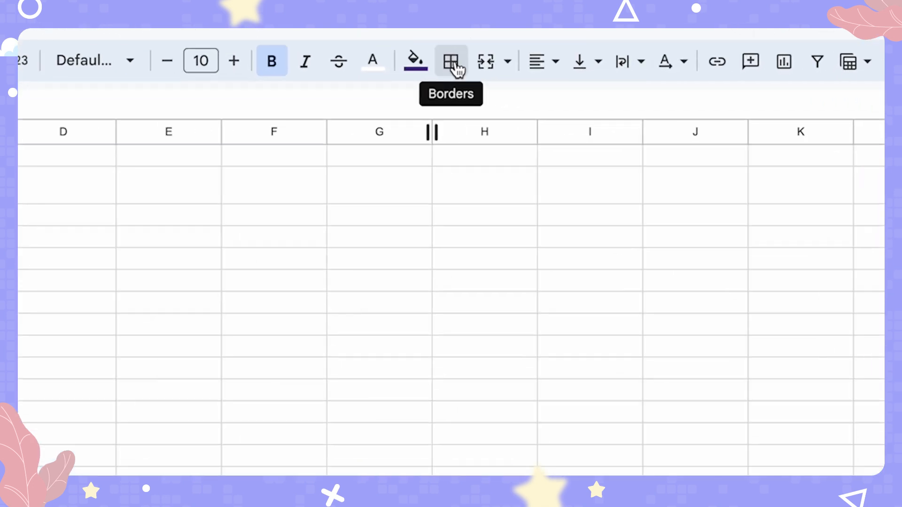
pyautogui.click(451, 66)
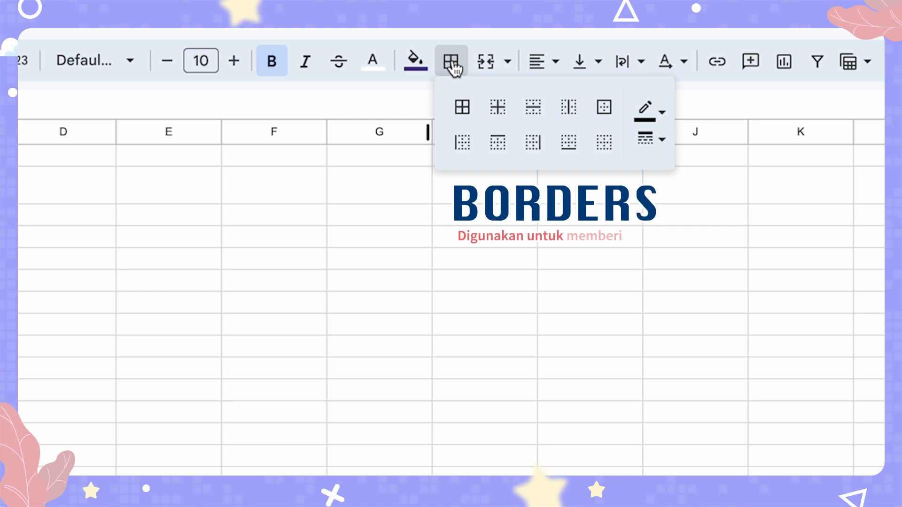
pyautogui.click(658, 113)
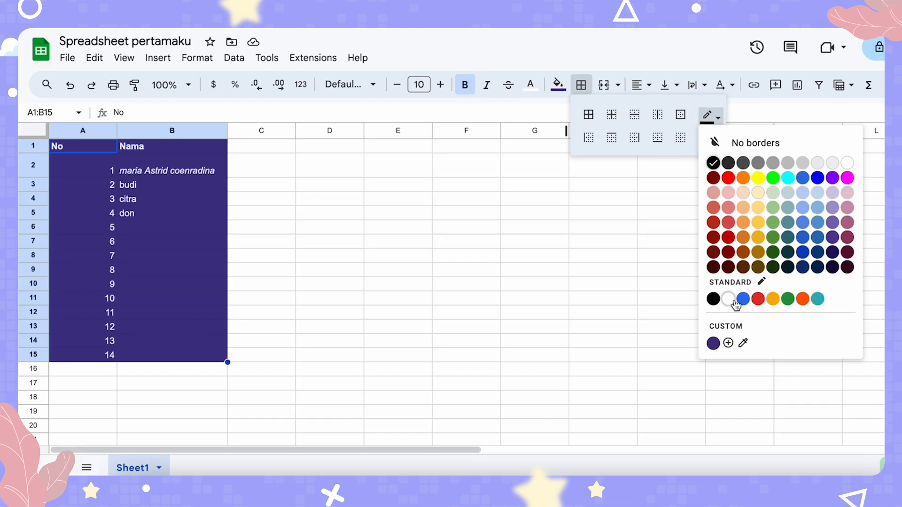
pyautogui.click(728, 299)
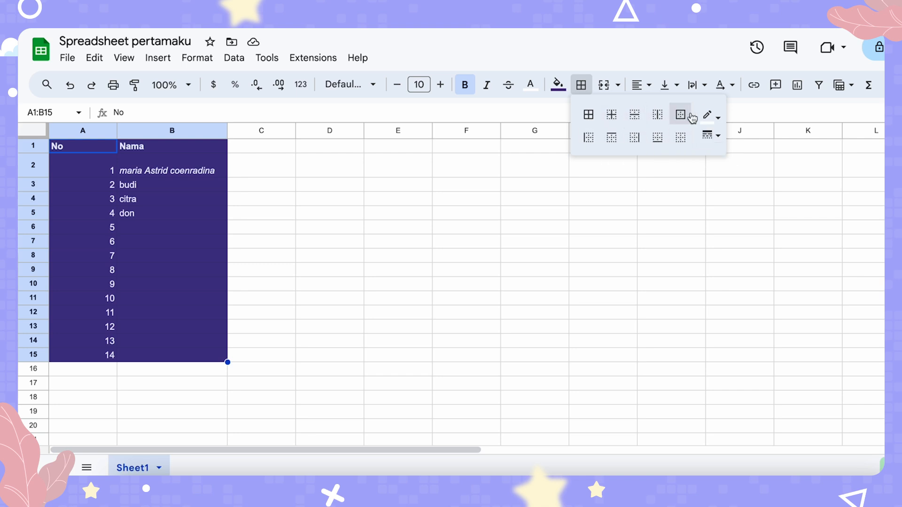
pyautogui.click(589, 115)
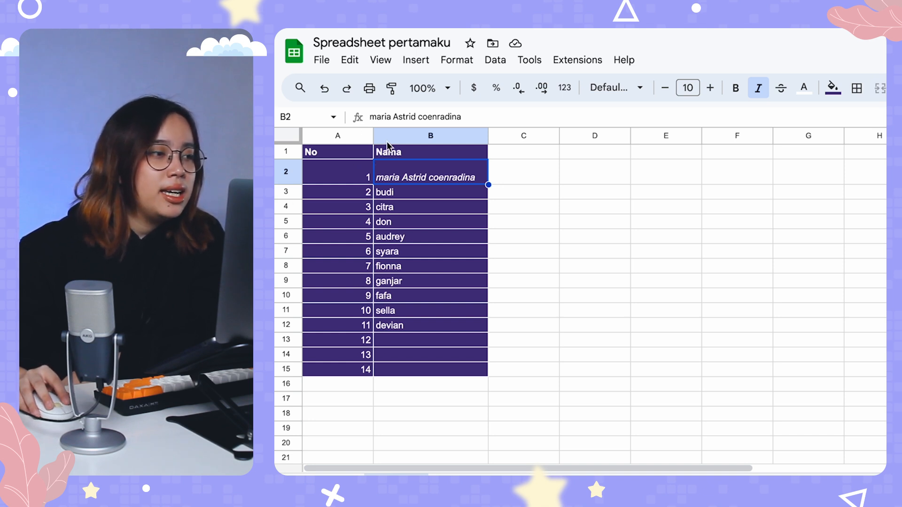
# - Centre-align the No column horizontally in cells A1:A15
pyautogui.moveTo(373, 135); pyautogui.dragTo(329, 345)
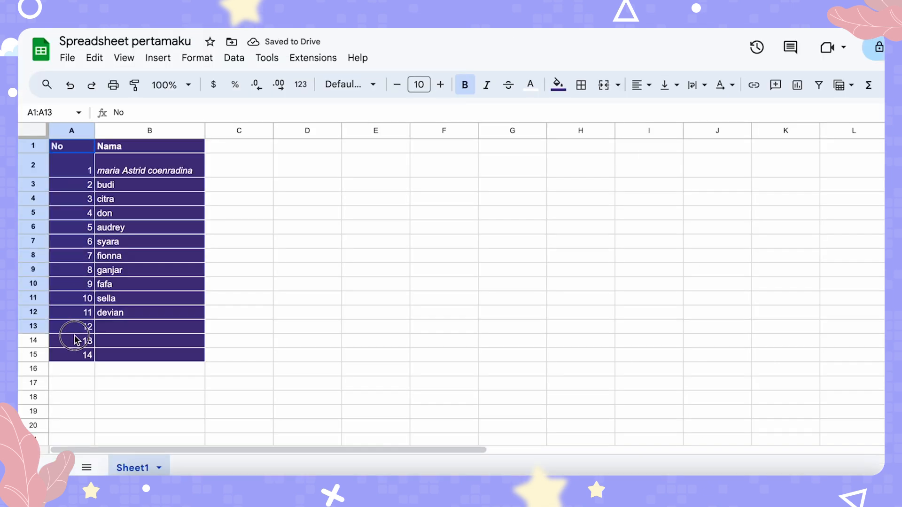
pyautogui.moveTo(63, 242); pyautogui.dragTo(65, 271)
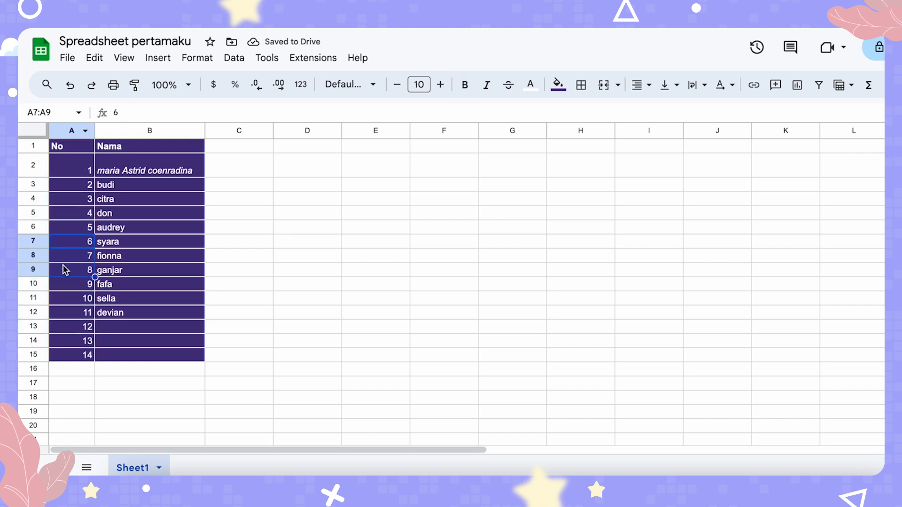
pyautogui.moveTo(85, 153); pyautogui.dragTo(76, 346)
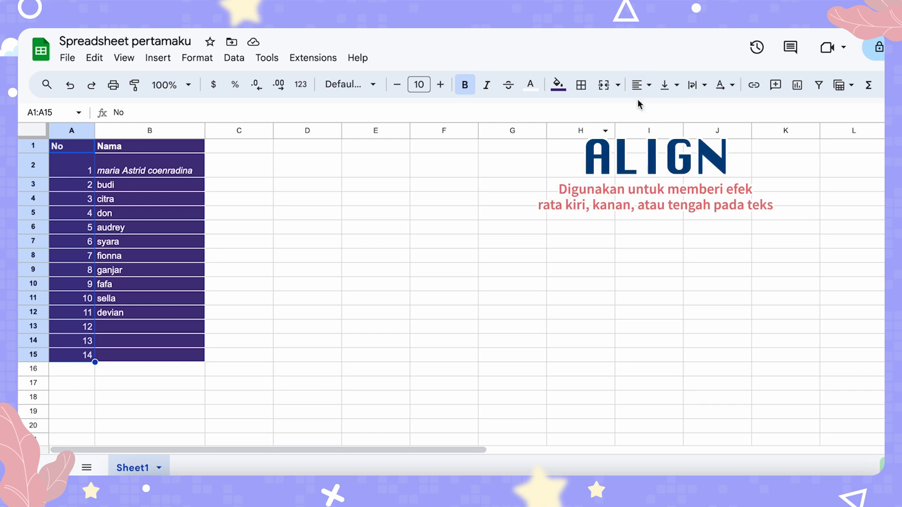
pyautogui.click(641, 85)
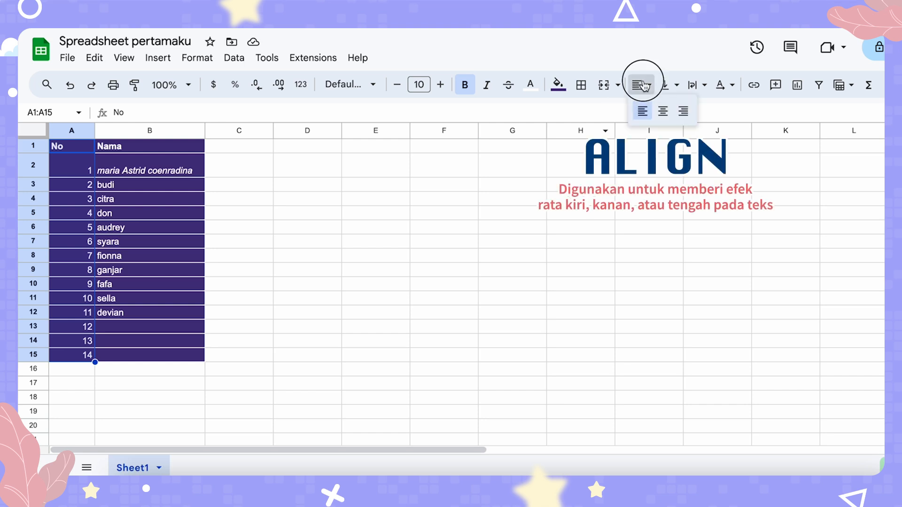
pyautogui.click(662, 111)
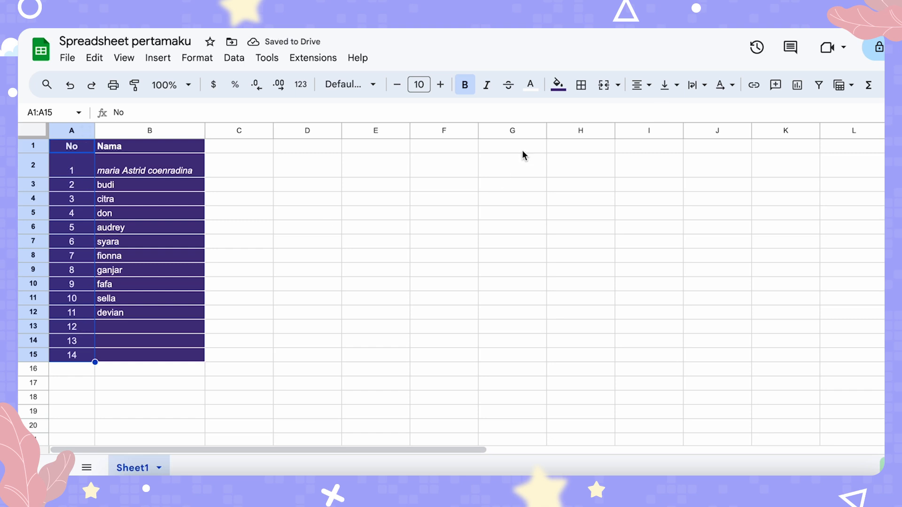
# - Try left and right alignment on cells A1:A15 and return them to centre alignment
pyautogui.click(637, 84)
pyautogui.click(641, 109)
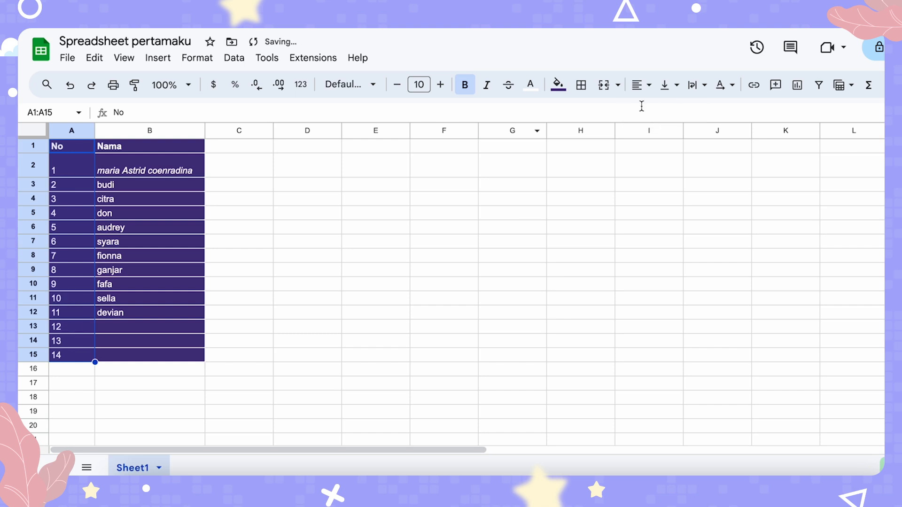
pyautogui.click(641, 94)
pyautogui.click(678, 112)
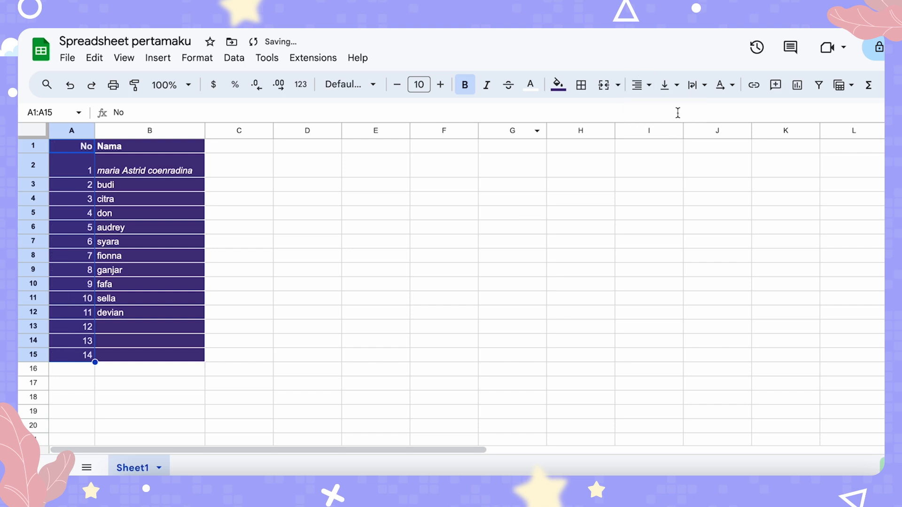
pyautogui.click(649, 90)
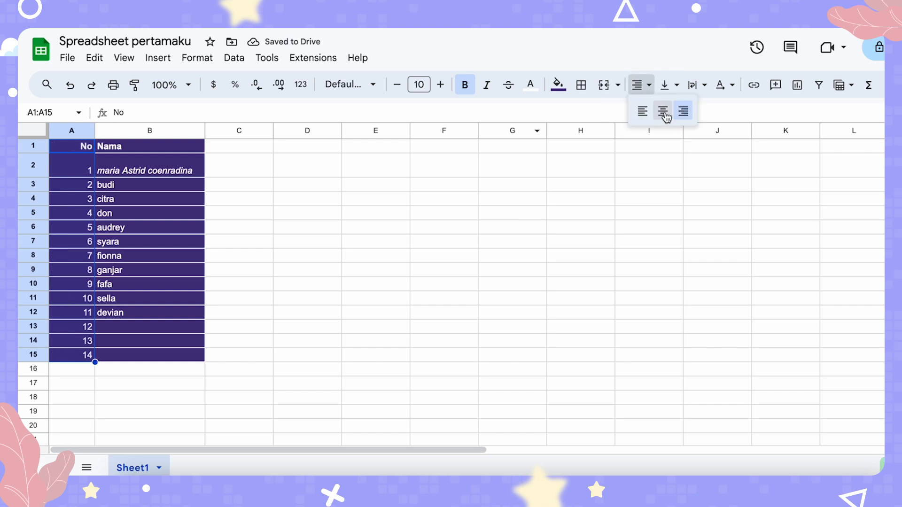
pyautogui.click(663, 114)
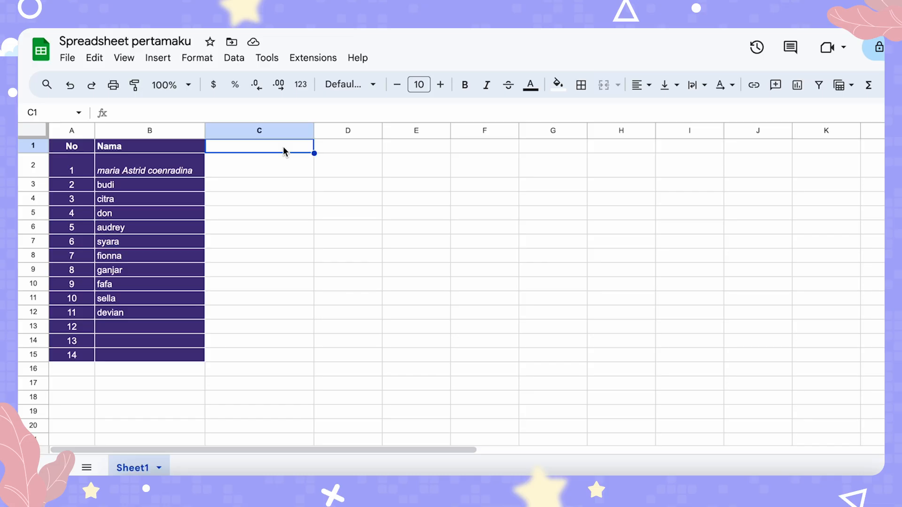
# - Enter the column header "Tanggal Lahir" in cell C1
pyautogui.write('T')
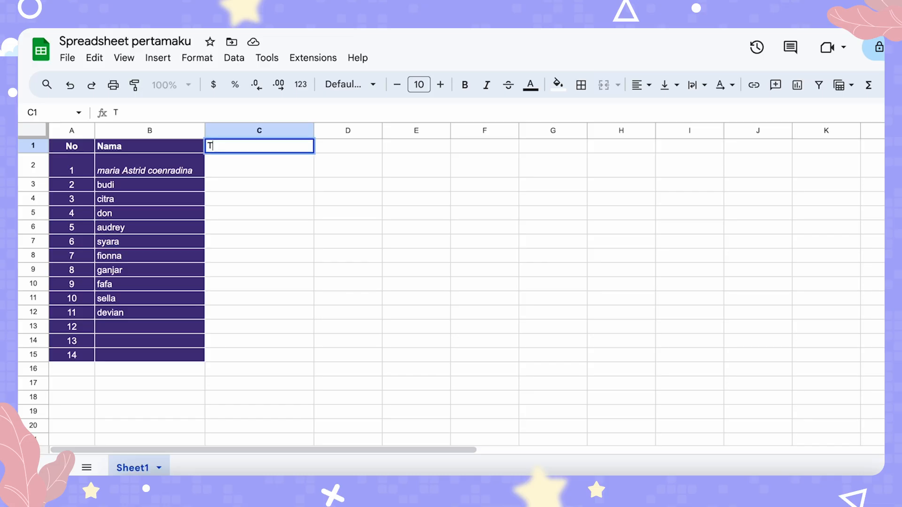
pyautogui.write('anggalL')
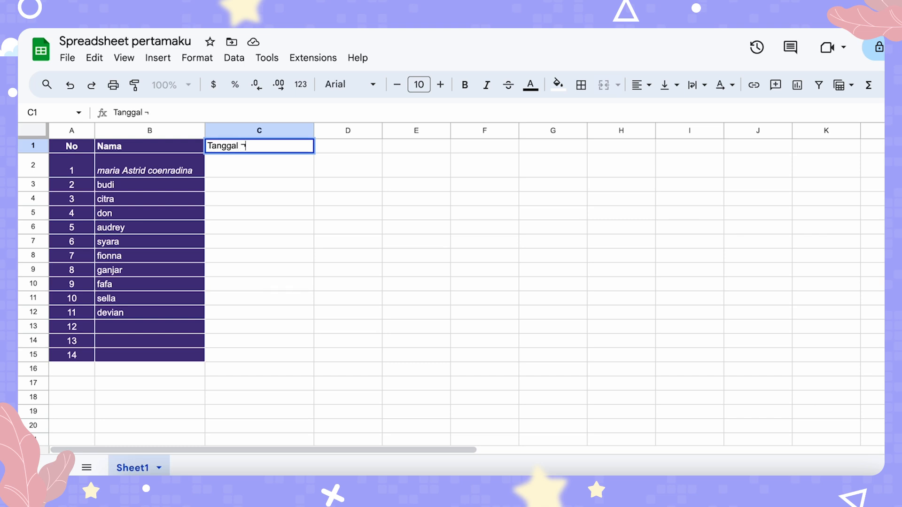
pyautogui.write('Lahir')
# - Enter the first person's date of birth in C2 with the Indonesian month name spelled out
pyautogui.click(285, 167)
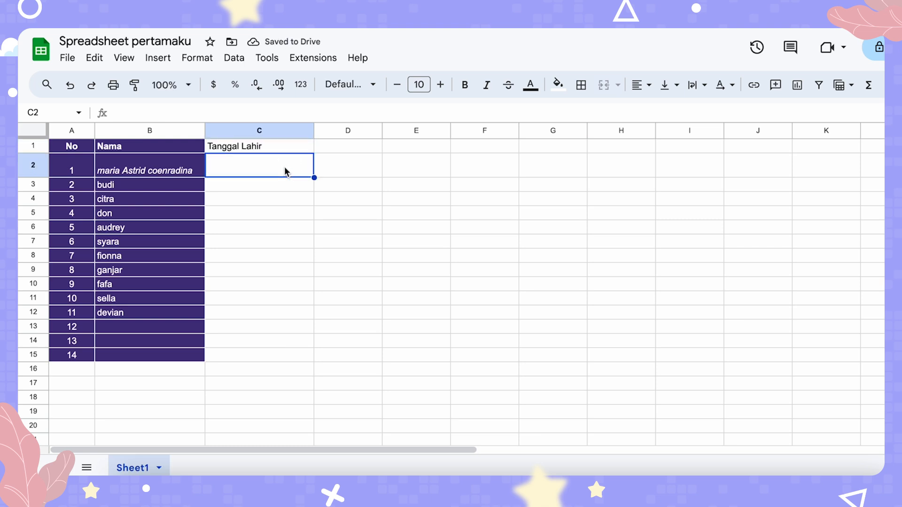
pyautogui.write('0')
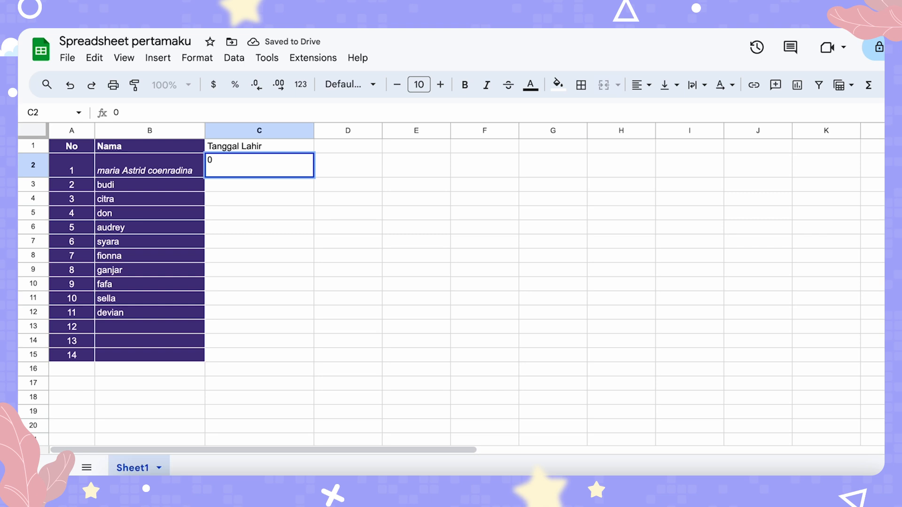
pyautogui.write('1 Januari 20')
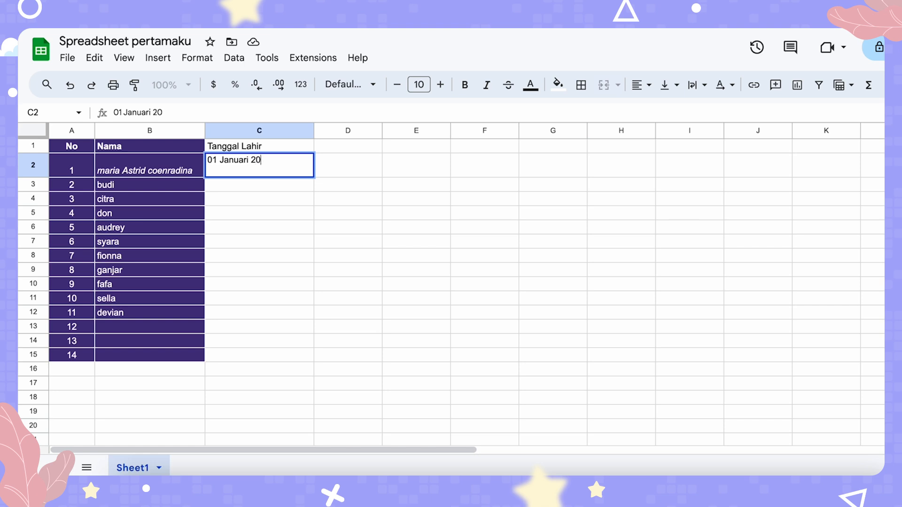
pyautogui.write('02')
pyautogui.press('Return')
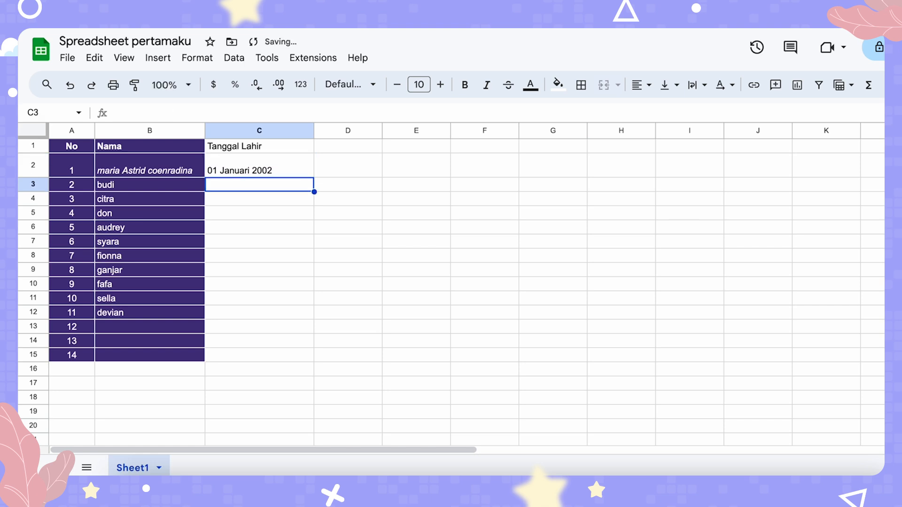
# - Copy the date of birth from C2 into the remaining table rows, cells C3:C15
pyautogui.click(303, 169)
pyautogui.hotkey('ctrl', 'c')
pyautogui.moveTo(288, 185); pyautogui.dragTo(251, 360)
pyautogui.hotkey('ctrl', 'v')
pyautogui.click(251, 360)
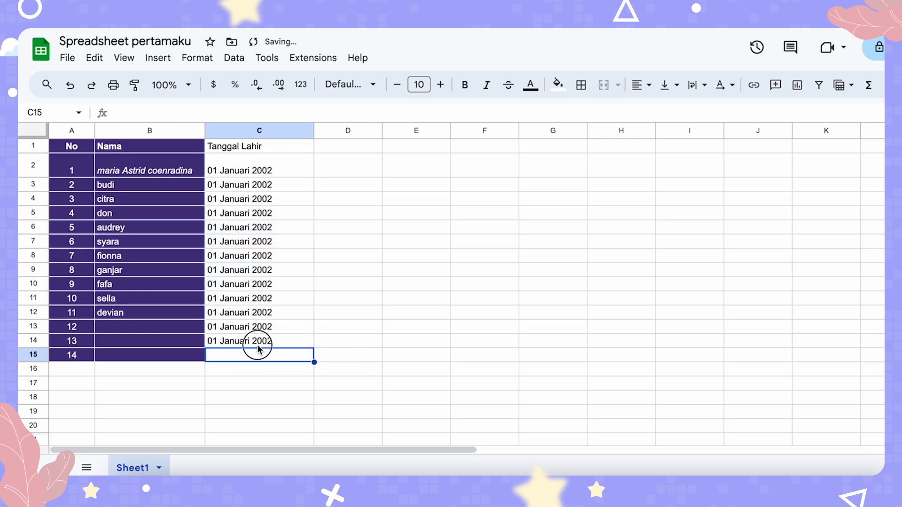
pyautogui.click(258, 344)
pyautogui.hotkey('ctrl', 'c')
pyautogui.click(258, 353)
pyautogui.hotkey('ctrl', 'v')
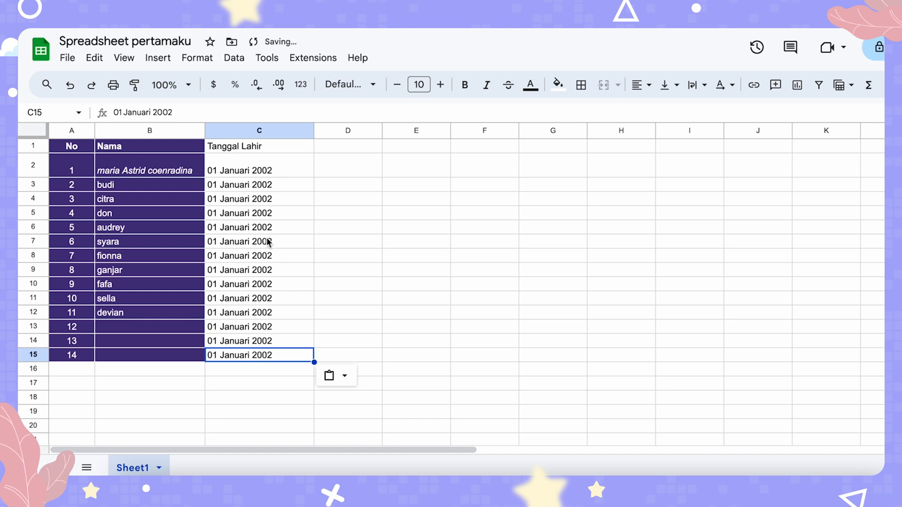
# - Replace the date of birth in C2 with the same date written numerically, separated by slashes
pyautogui.click(272, 175)
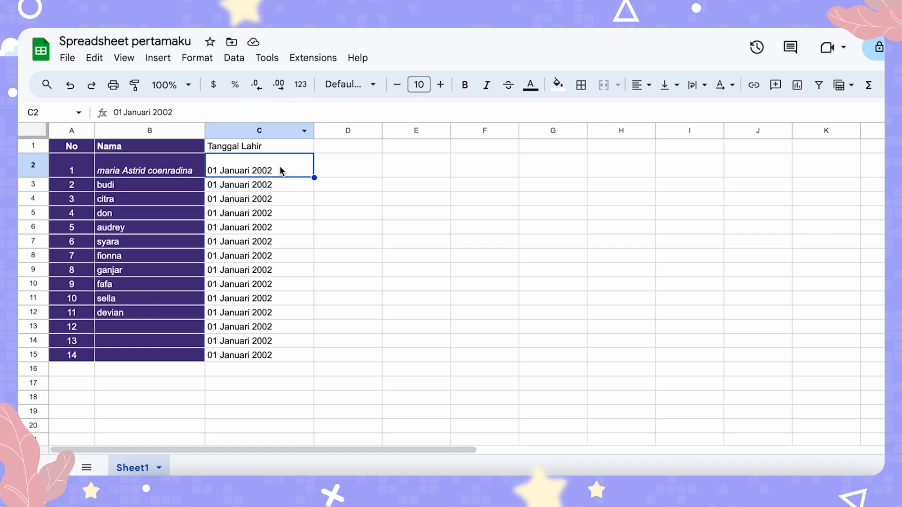
pyautogui.doubleClick(273, 170)
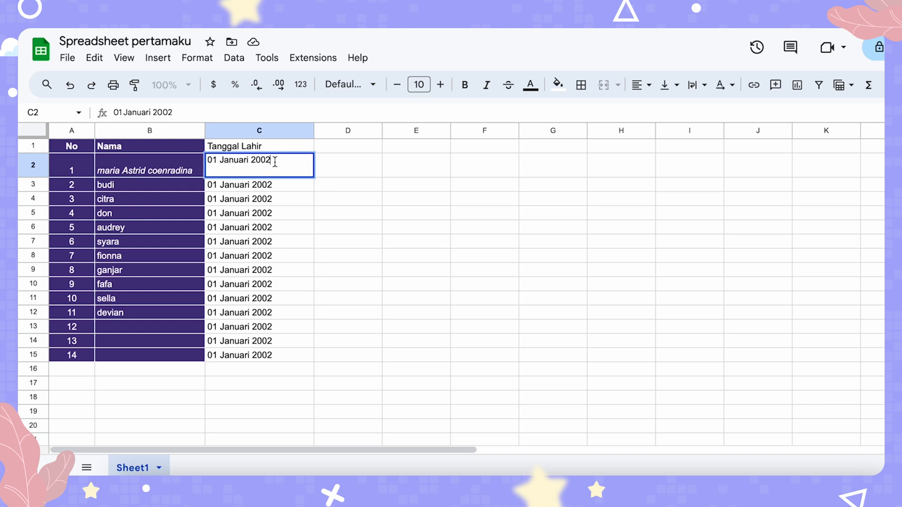
pyautogui.moveTo(274, 160); pyautogui.dragTo(195, 157)
pyautogui.write('01')
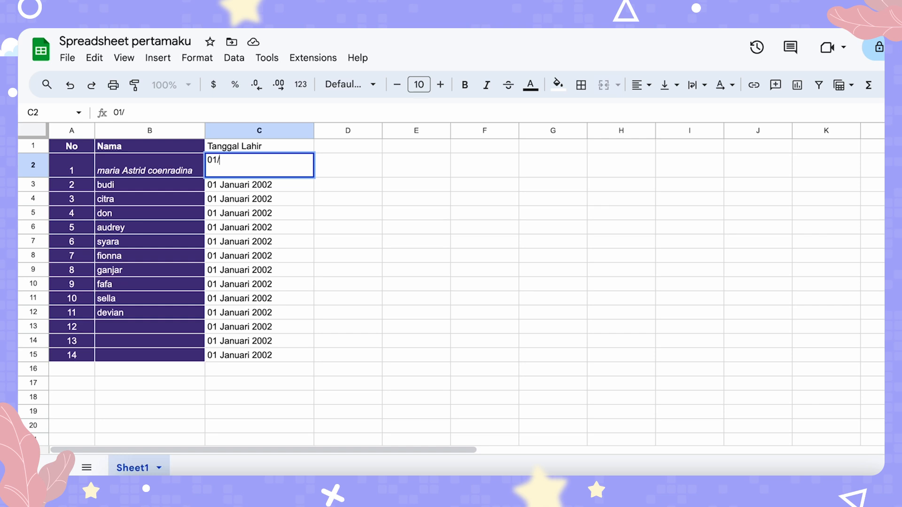
pyautogui.write('/')
pyautogui.write('0')
pyautogui.write('11')
pyautogui.write('/')
pyautogui.write('2002')
pyautogui.press('Return')
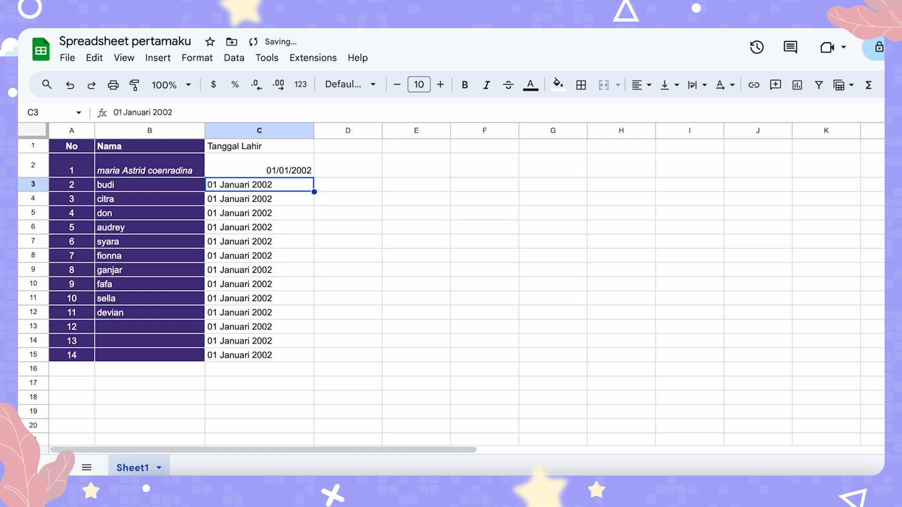
# - Apply the built-in Date number format to the date of birth in cell C2
pyautogui.click(249, 170)
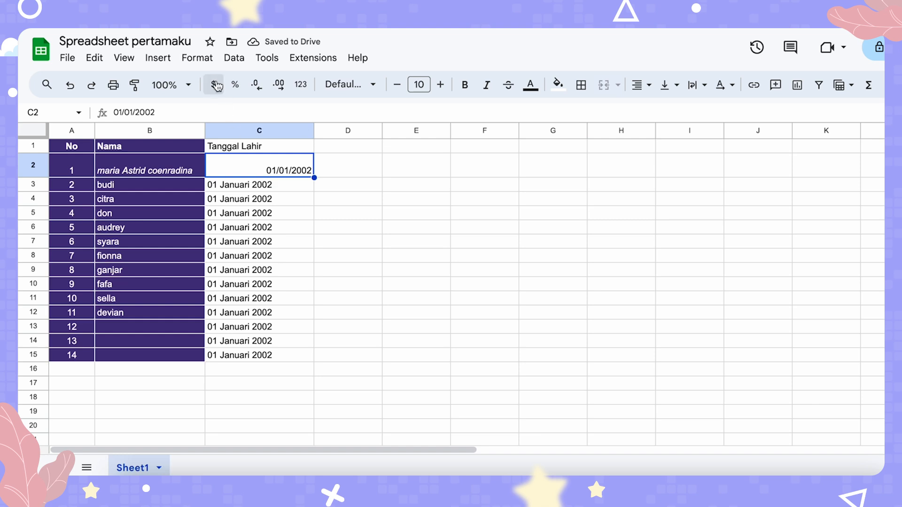
pyautogui.click(209, 65)
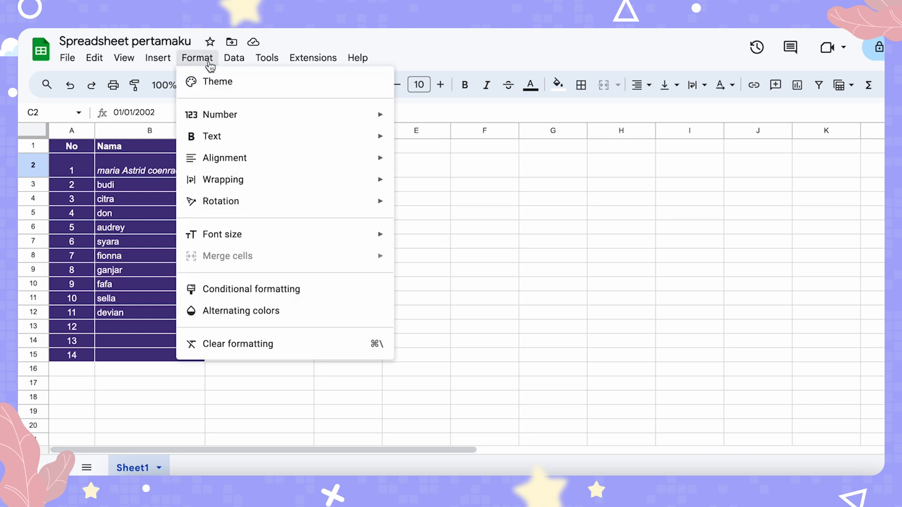
pyautogui.moveTo(245, 118)
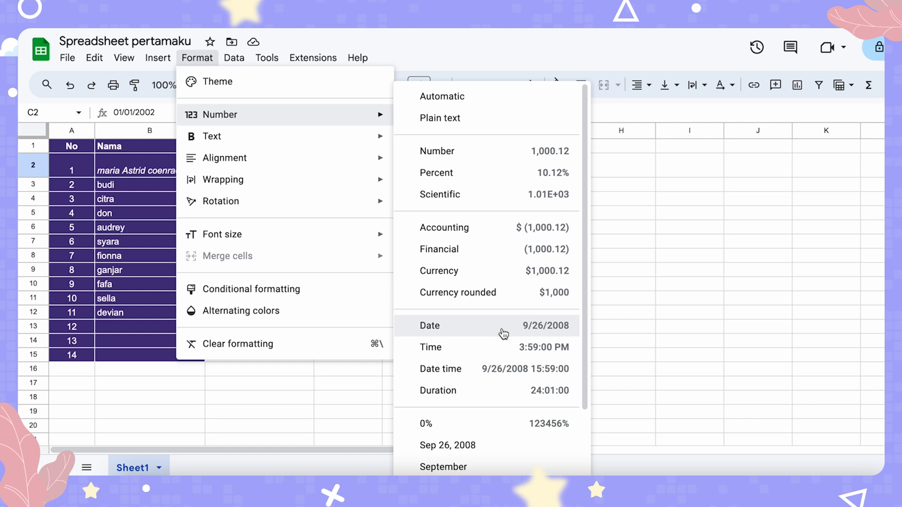
pyautogui.scroll(-1, 501, 342)
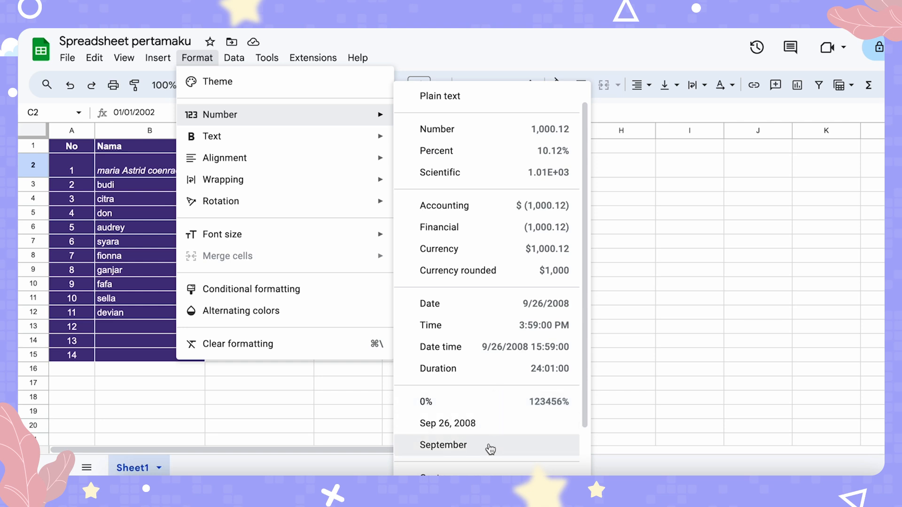
pyautogui.click(483, 311)
# - Copy cell C2 and paste only its format onto the dates in cells C3:C15
pyautogui.click(292, 173)
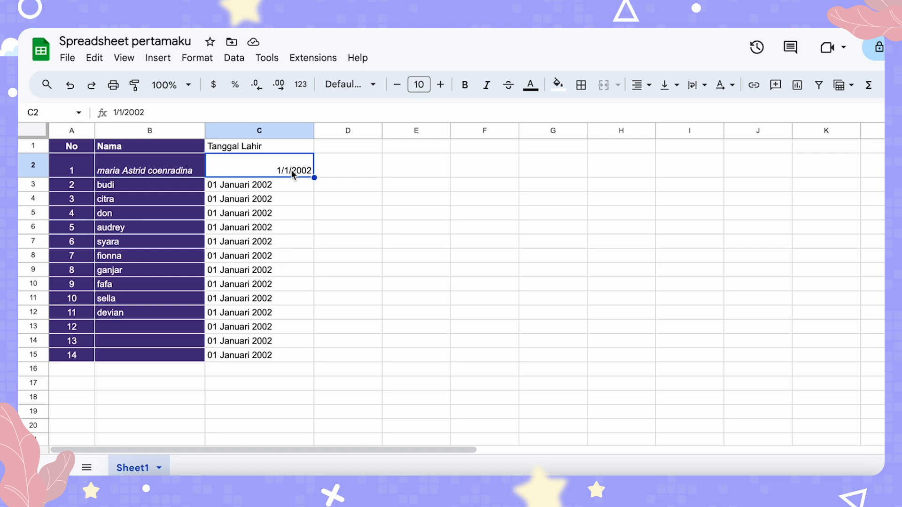
pyautogui.hotkey('ctrl', 'c')
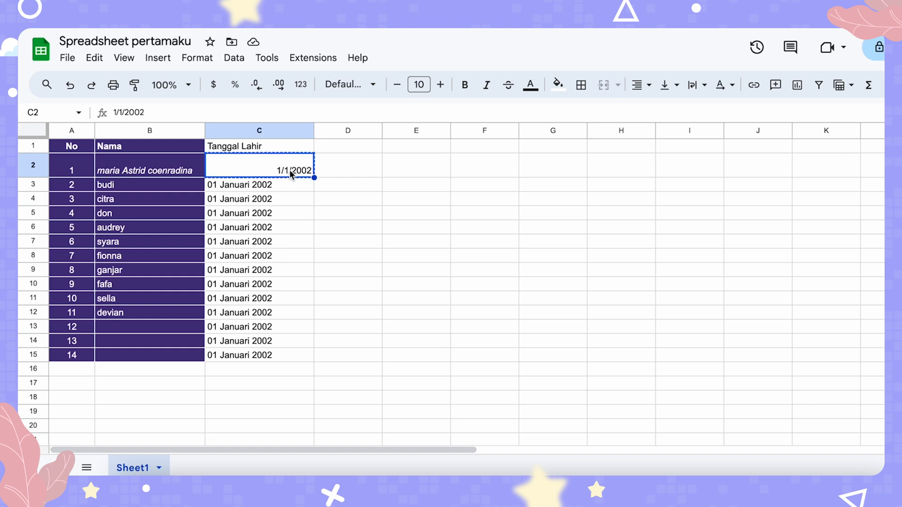
pyautogui.rightClick(292, 173)
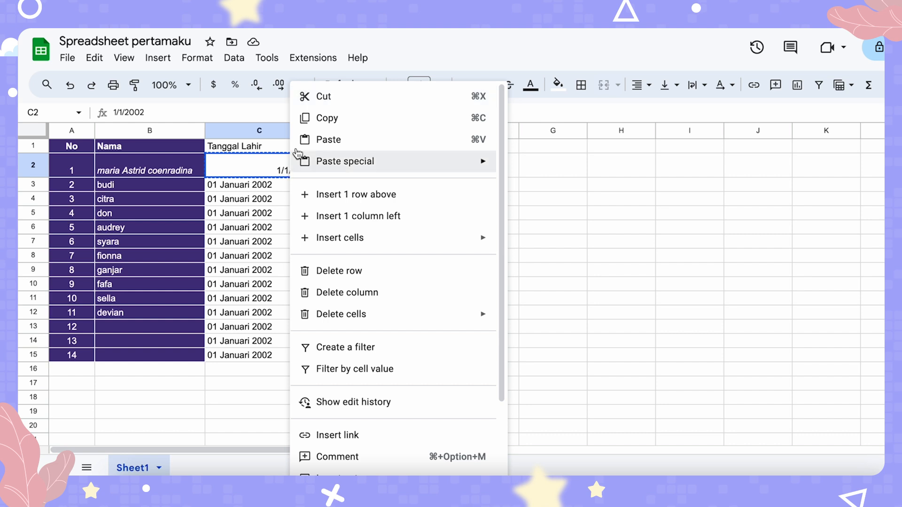
pyautogui.click(318, 121)
pyautogui.moveTo(289, 184); pyautogui.dragTo(294, 358)
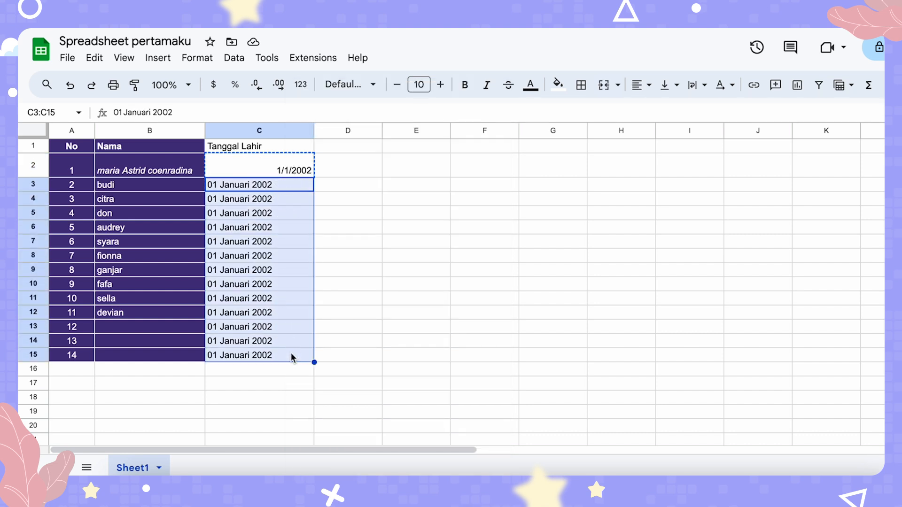
pyautogui.rightClick(298, 204)
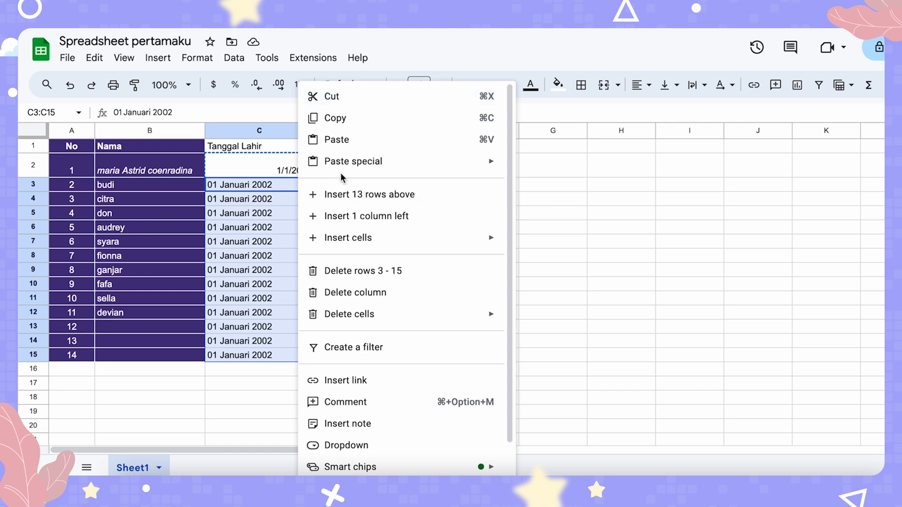
pyautogui.moveTo(351, 170)
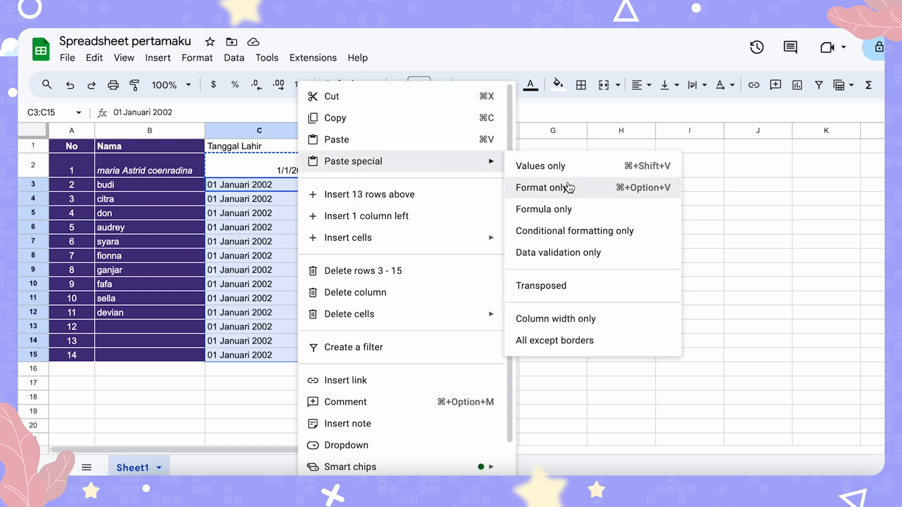
pyautogui.click(554, 187)
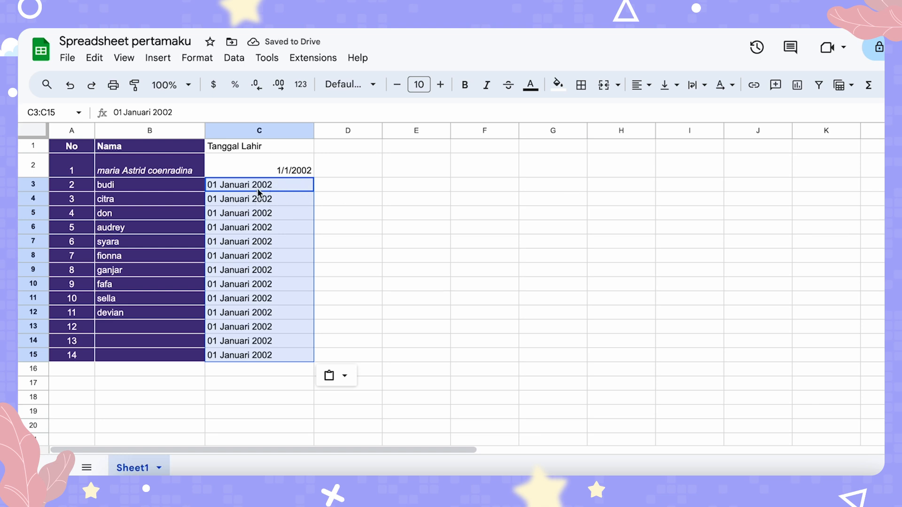
# - Replace the text in C3 with the second person's date of birth, written numerically with slashes and a four-digit year
pyautogui.click(289, 191)
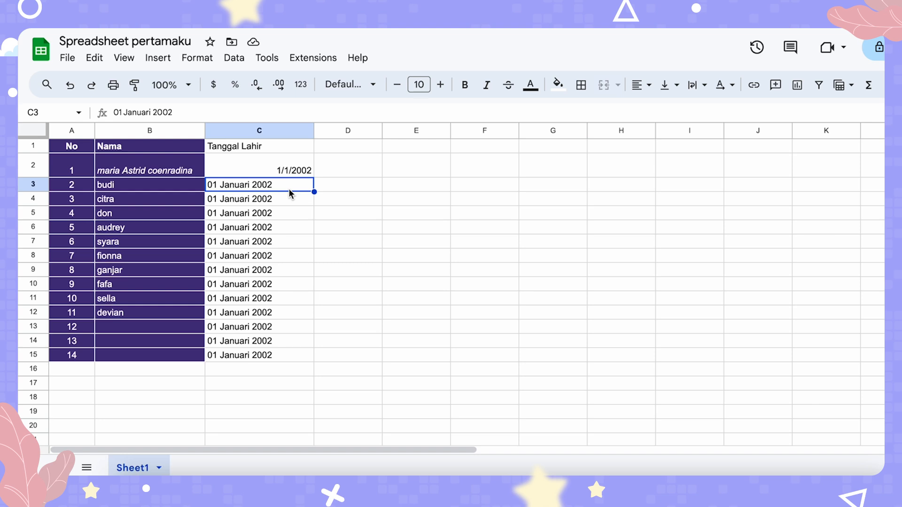
pyautogui.write('0')
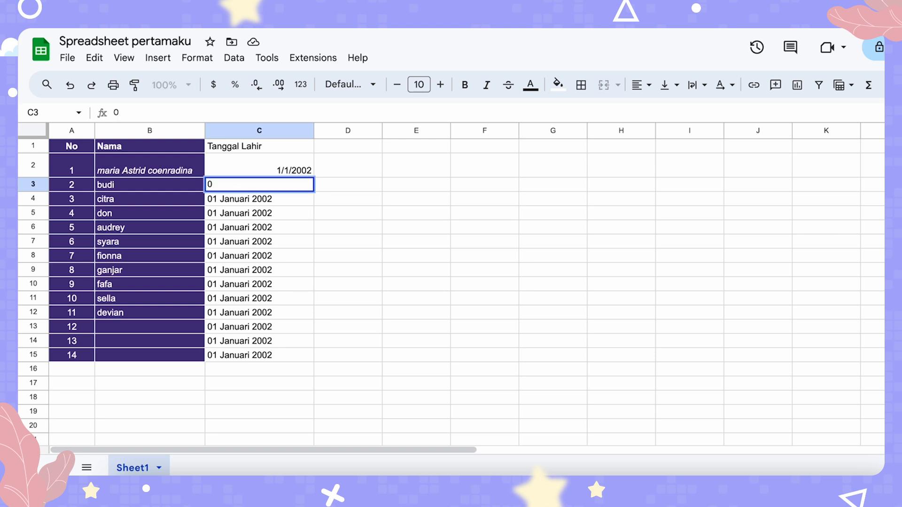
pyautogui.write('2')
pyautogui.write('/0')
pyautogui.write('4')
pyautogui.write('/19')
pyautogui.press('BackSpace')
pyautogui.write('9')
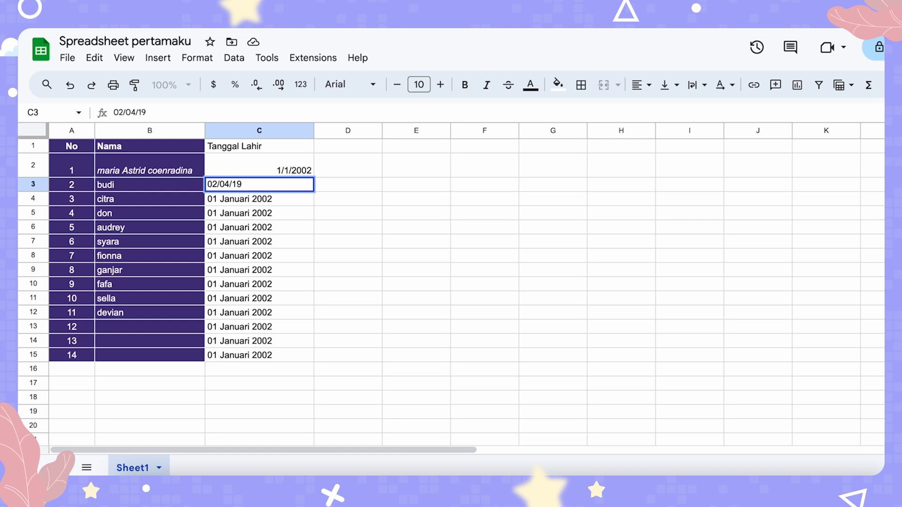
pyautogui.write('999')
pyautogui.press('BackSpace')
pyautogui.press('Return')
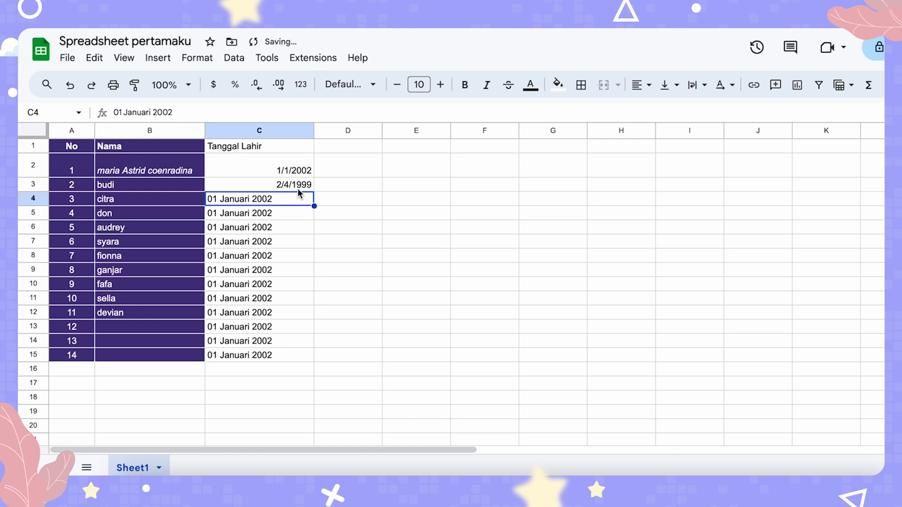
pyautogui.click(296, 187)
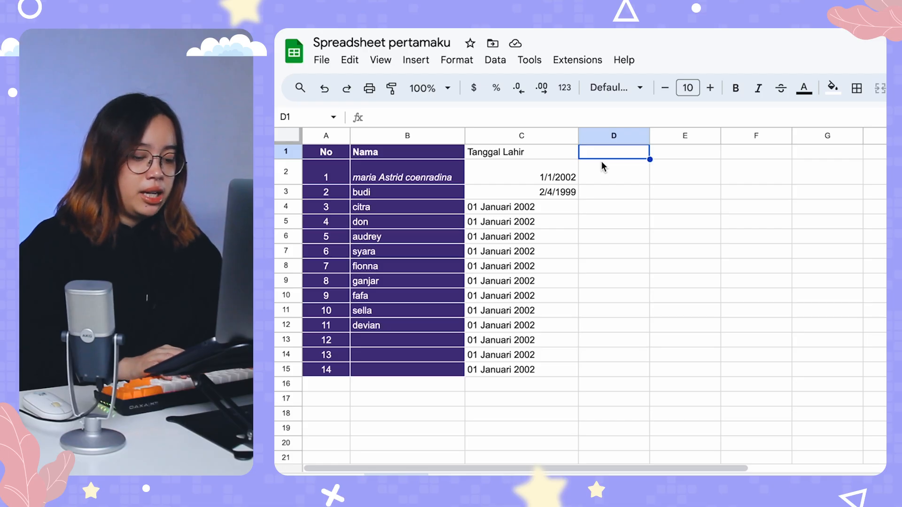
# - Enter the column header "uang saku" in cell D1 and the amount 5000 in D2
pyautogui.write('uangsa')
pyautogui.press('BackSpace')
pyautogui.press('BackSpace')
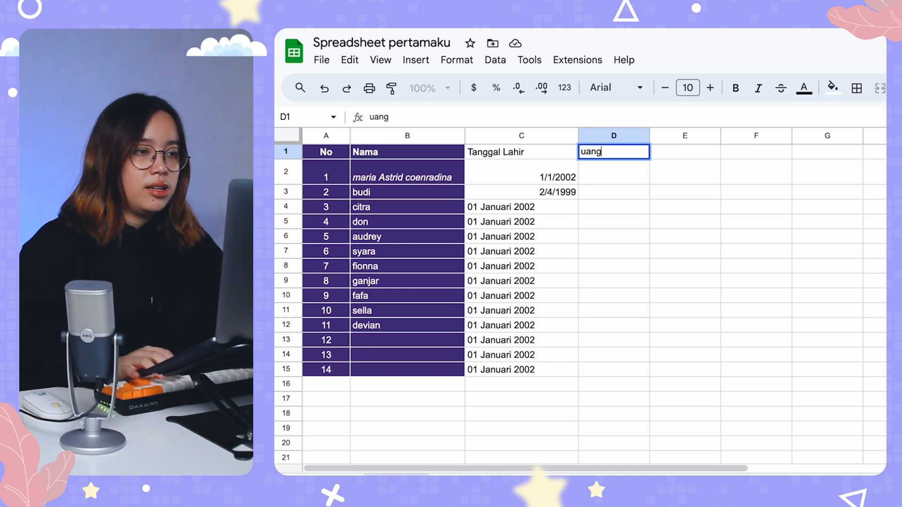
pyautogui.write('sao8')
pyautogui.press('BackSpace')
pyautogui.press('BackSpace')
pyautogui.write('ku')
pyautogui.press('Return')
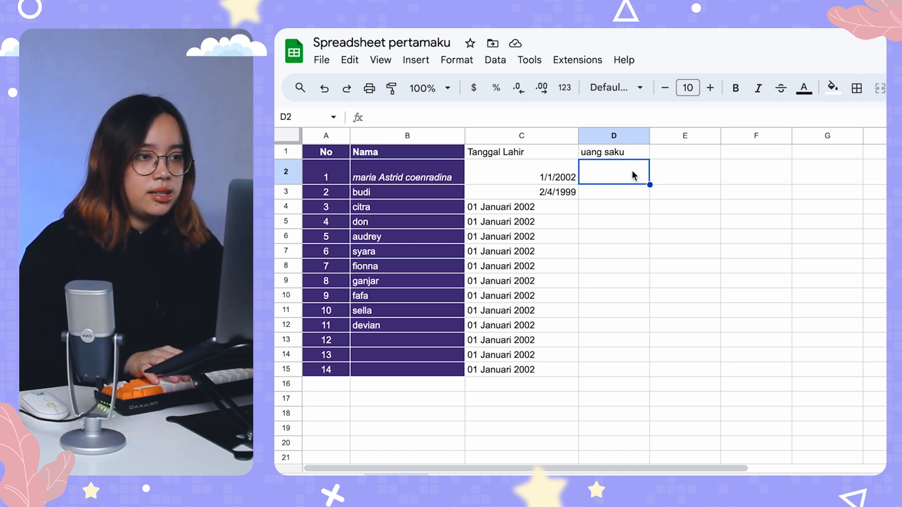
pyautogui.write('5000')
pyautogui.press('Return')
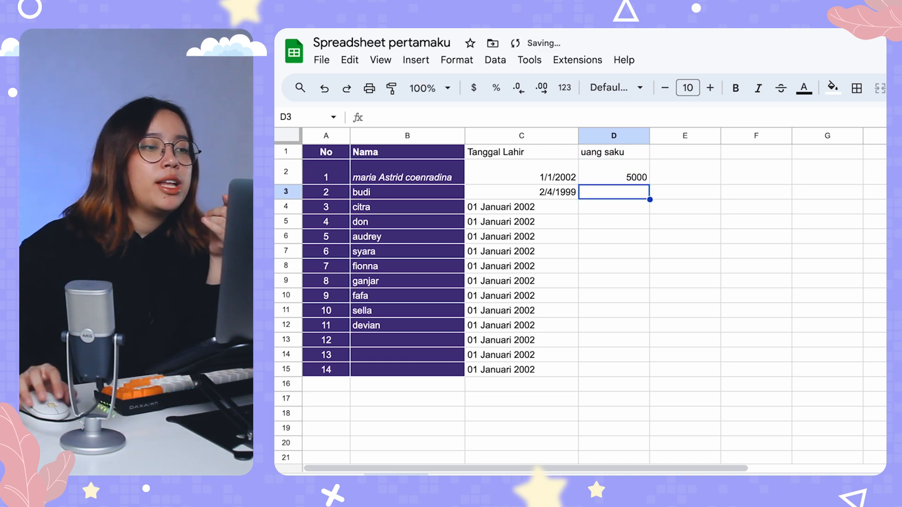
# - Format the amount in cell D2 with the custom currency Indonesian Rupiah, using the Rp1,000 style
pyautogui.click(642, 179)
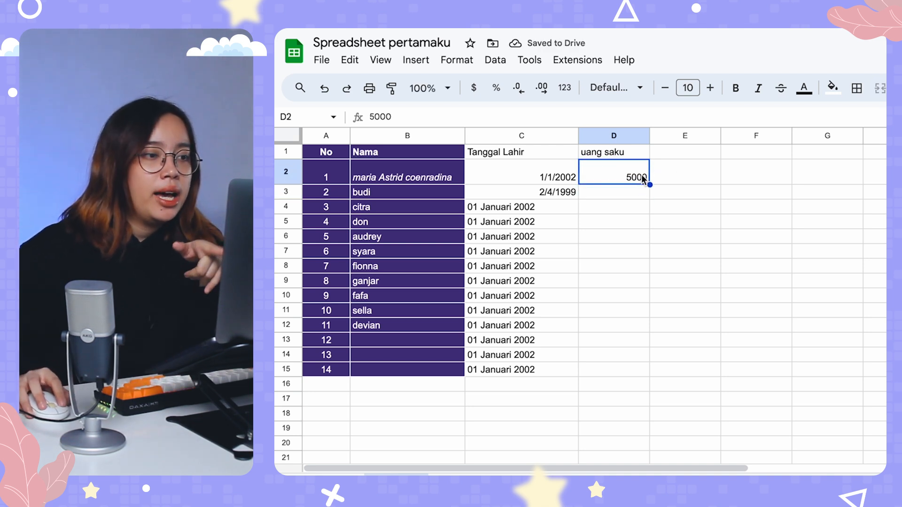
pyautogui.click(459, 61)
pyautogui.moveTo(522, 155)
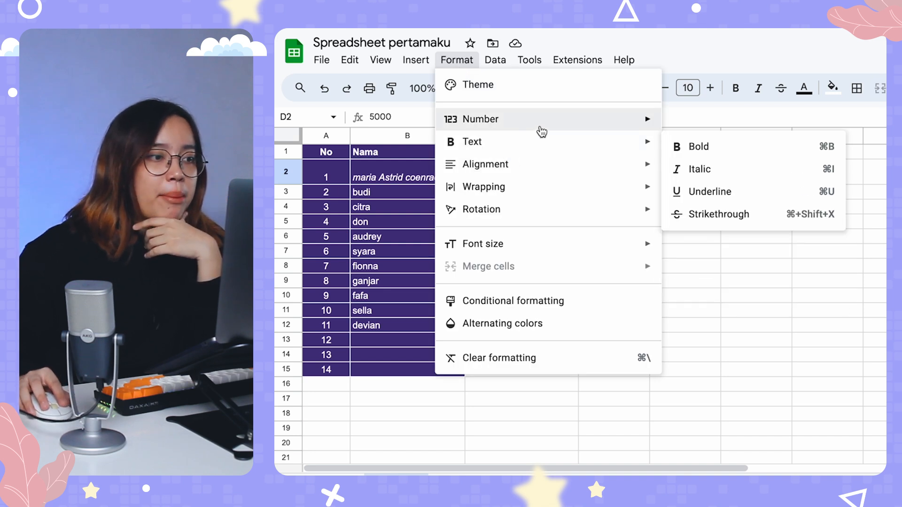
pyautogui.moveTo(539, 125)
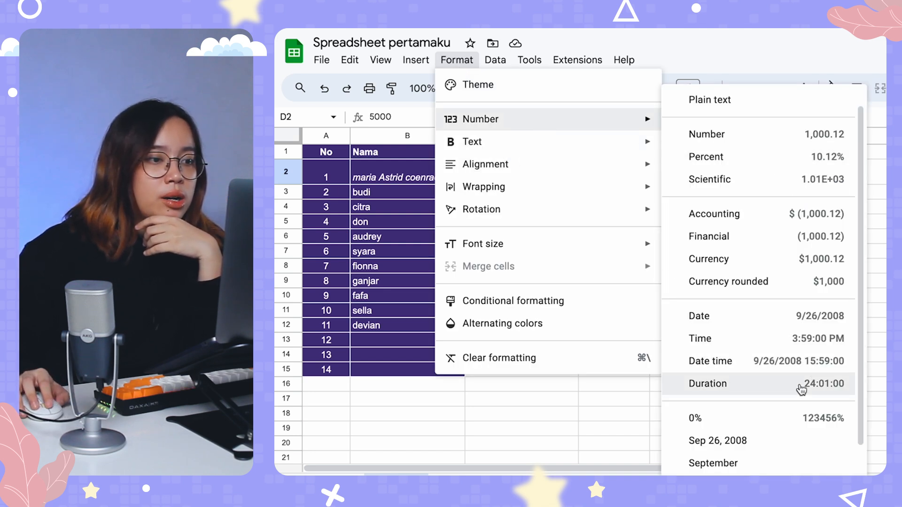
pyautogui.scroll(-3, 801, 390)
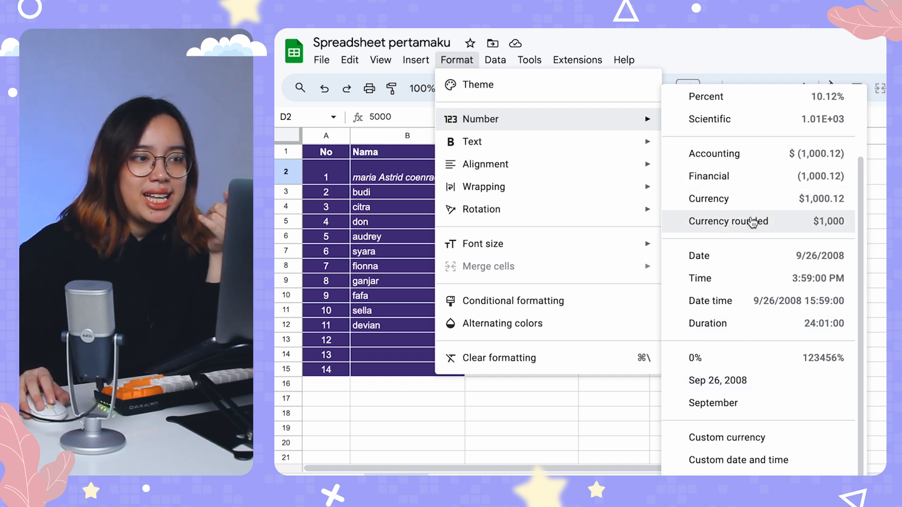
pyautogui.scroll(2, 752, 222)
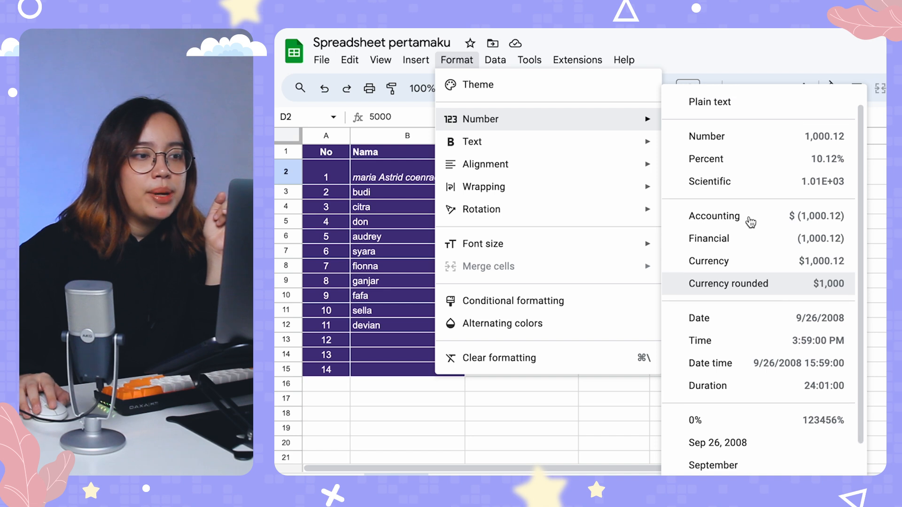
pyautogui.scroll(-2, 757, 244)
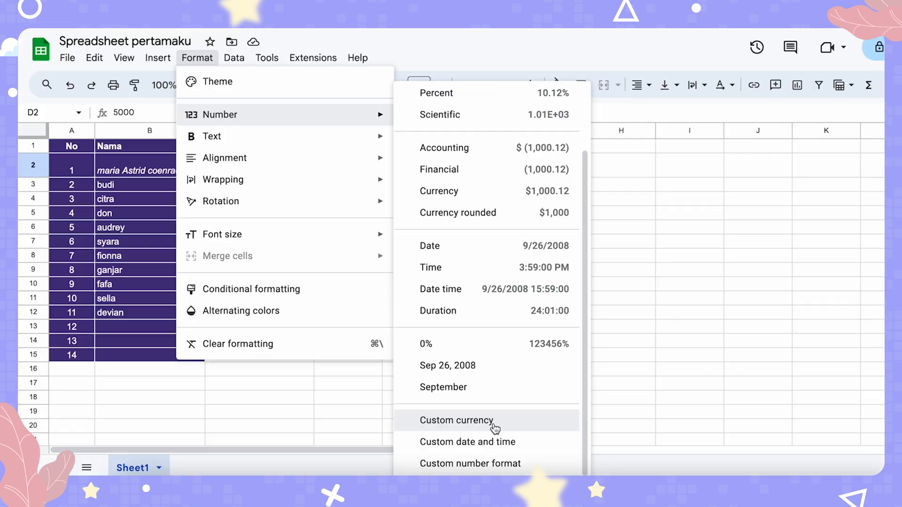
pyautogui.click(766, 445)
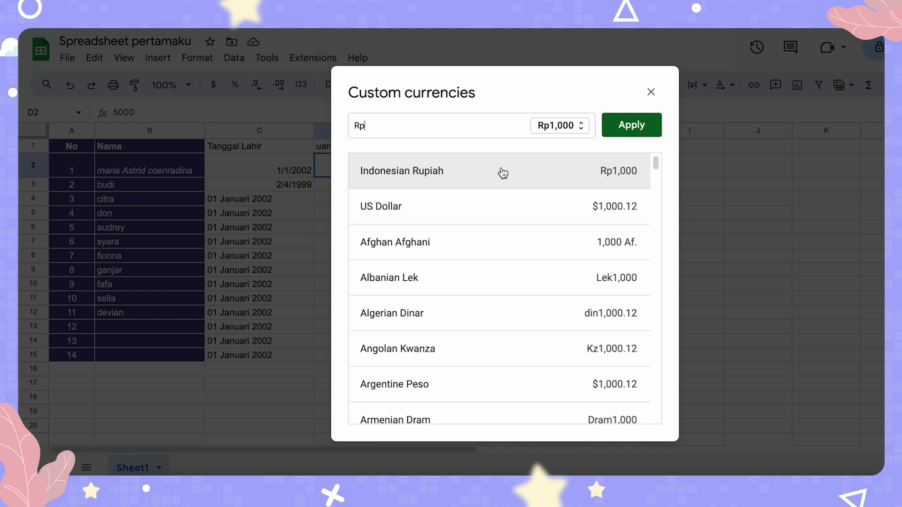
pyautogui.click(632, 126)
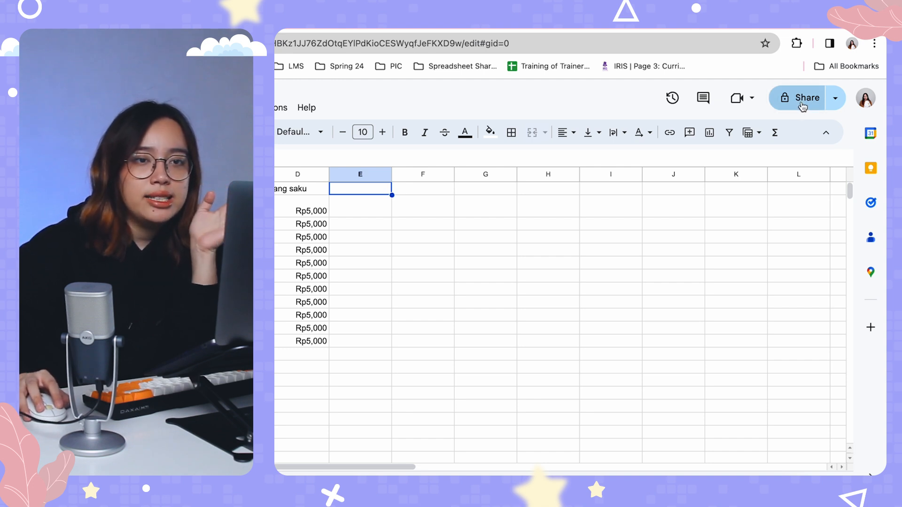
# - Share the spreadsheet with a suggested contact's e-mail address as Editor, with Notify people enabled, and send the invitation
pyautogui.click(806, 102)
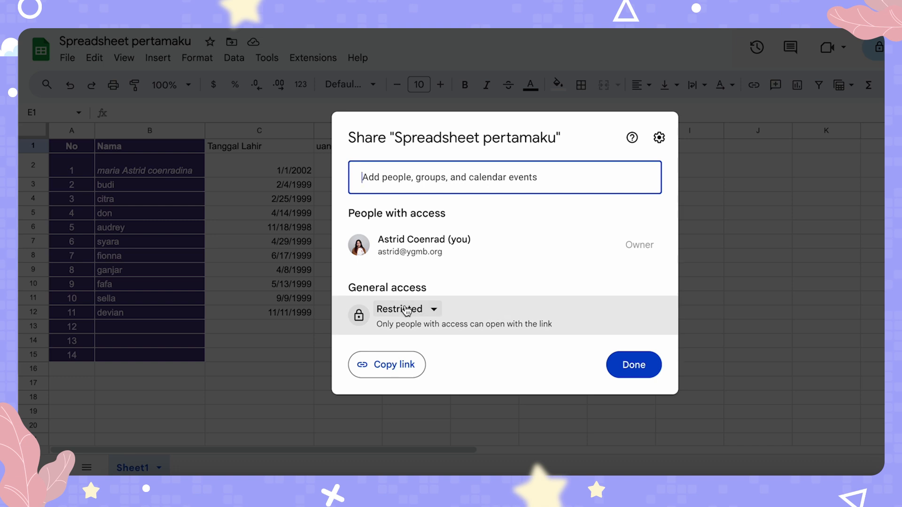
pyautogui.moveTo(412, 240)
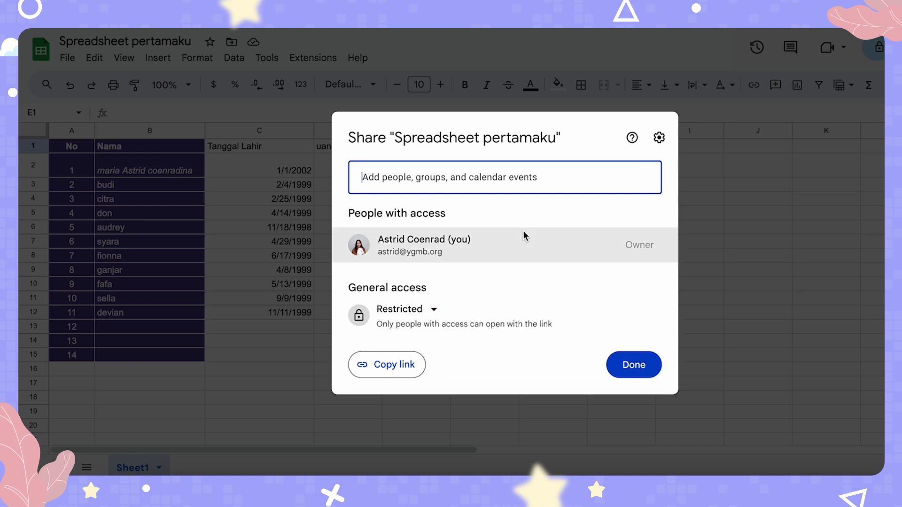
pyautogui.click(381, 178)
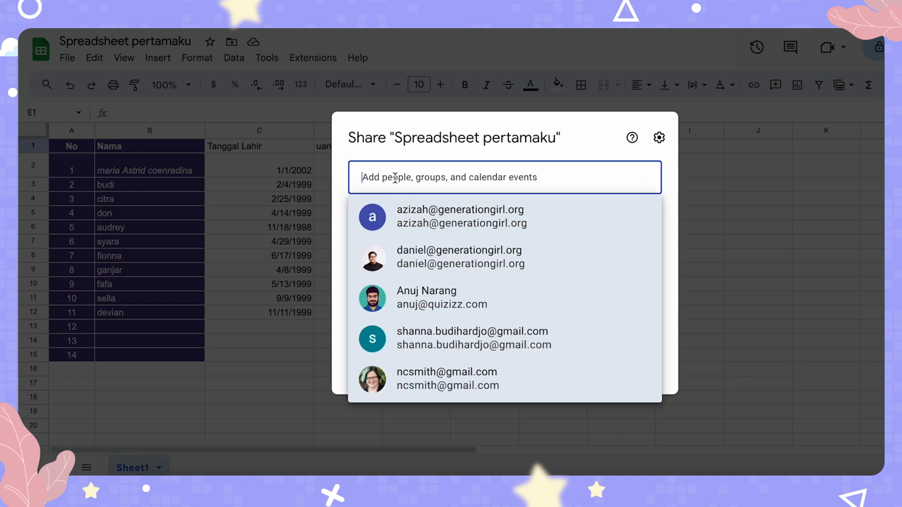
pyautogui.click(448, 215)
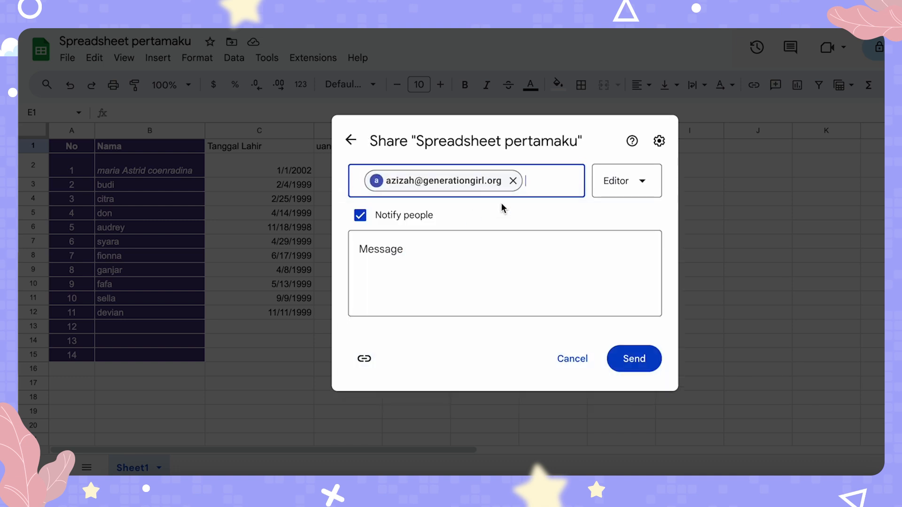
pyautogui.click(640, 182)
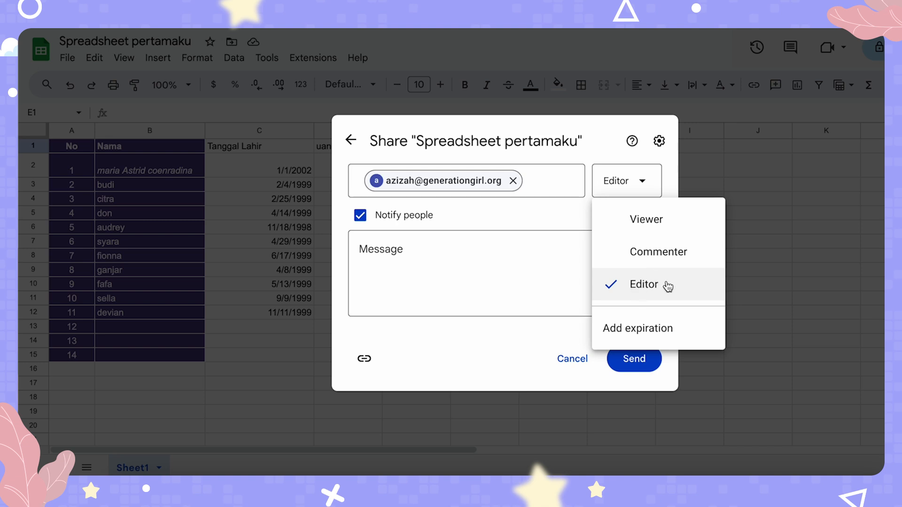
pyautogui.click(628, 286)
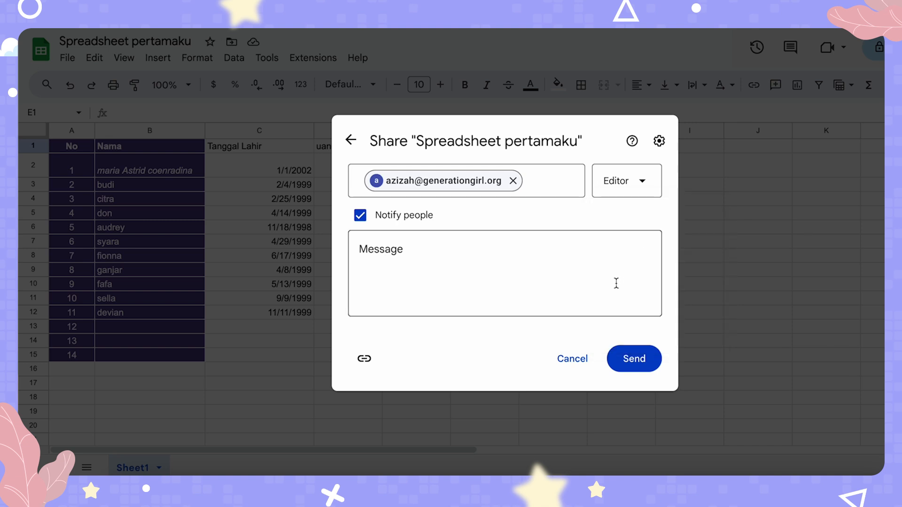
pyautogui.click(639, 360)
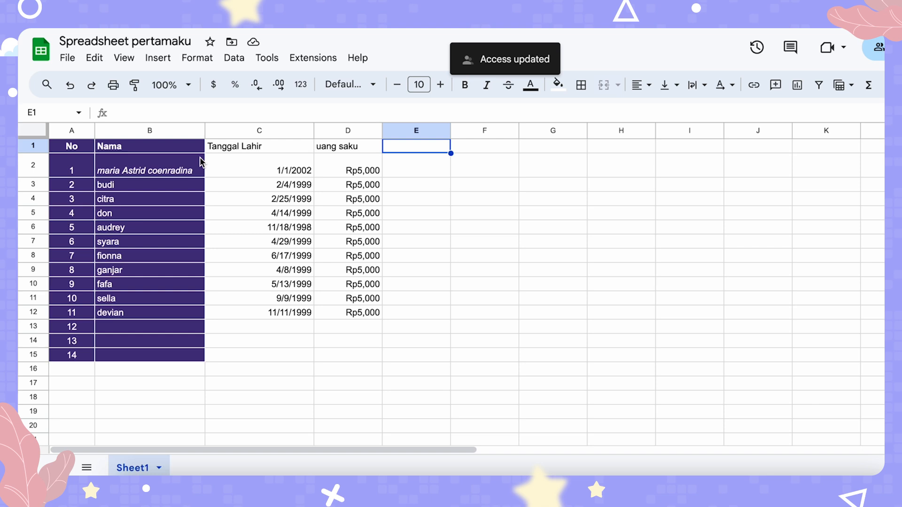
# - Set the spreadsheet's general access to Anyone with the link, with the Viewer role
pyautogui.click(876, 47)
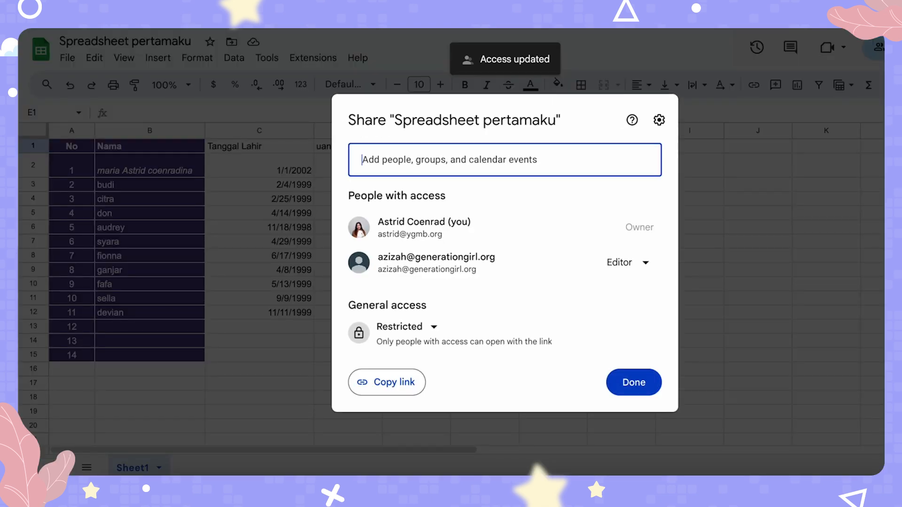
pyautogui.moveTo(475, 267)
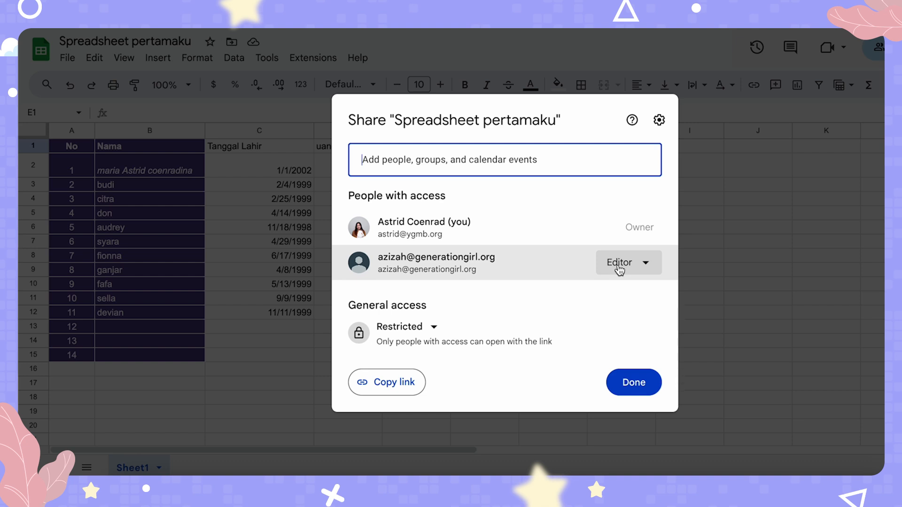
pyautogui.click(425, 332)
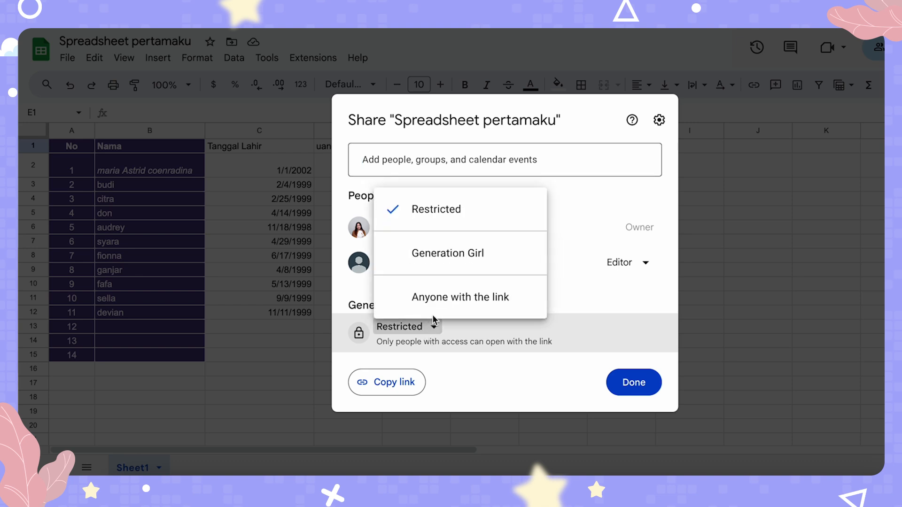
pyautogui.click(448, 304)
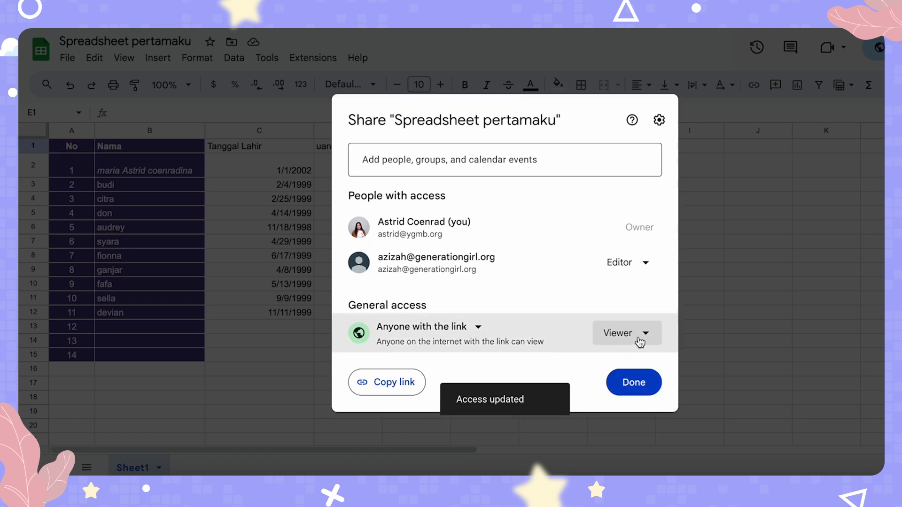
pyautogui.click(639, 341)
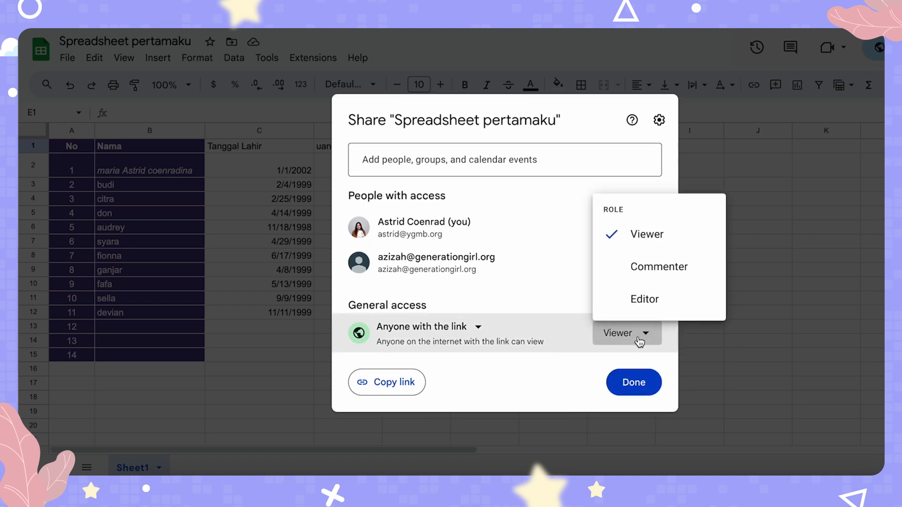
pyautogui.click(653, 238)
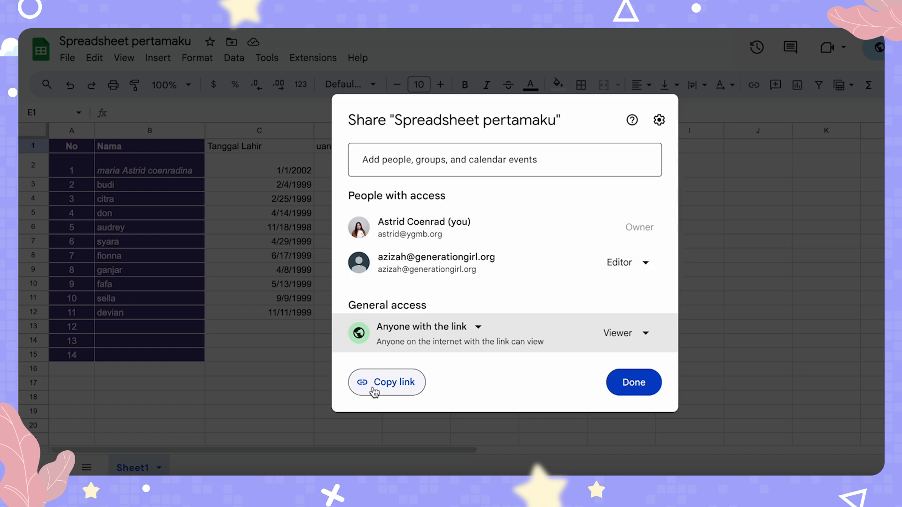
# - Copy the spreadsheet's sharing link and close the sharing settings
pyautogui.click(395, 390)
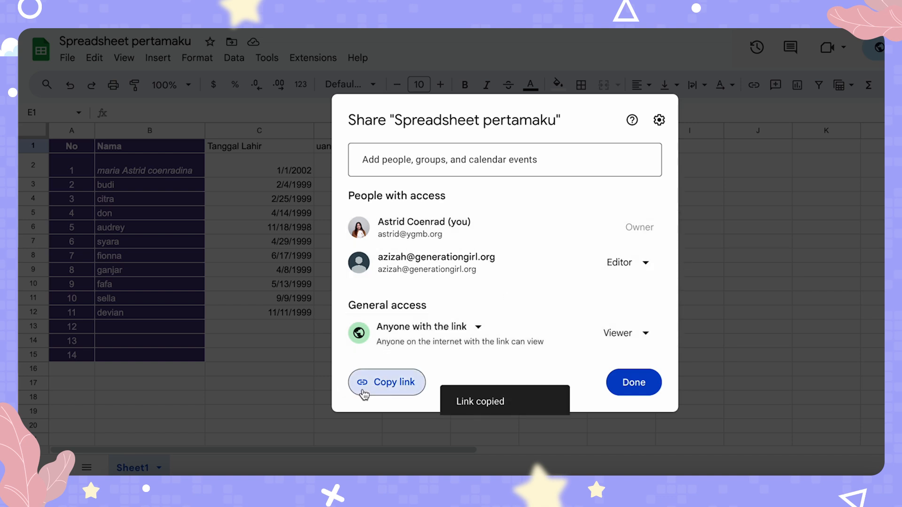
pyautogui.click(393, 388)
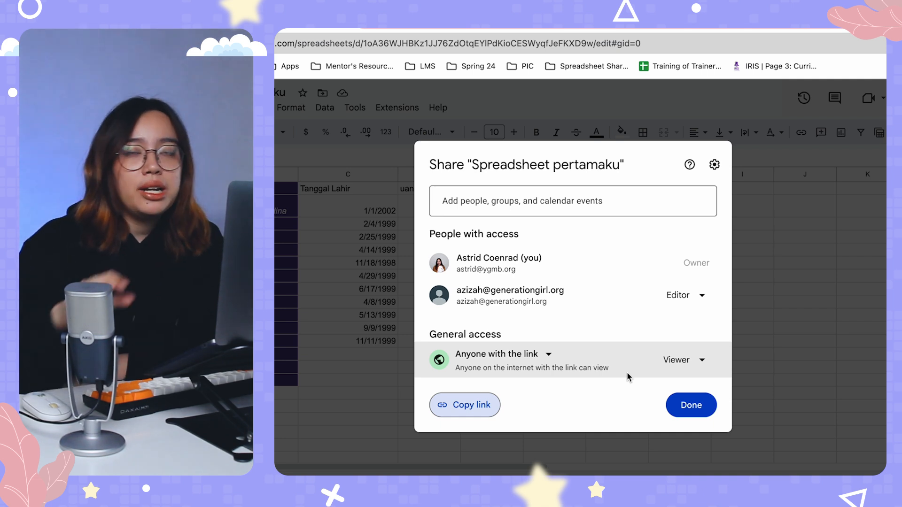
pyautogui.click(670, 411)
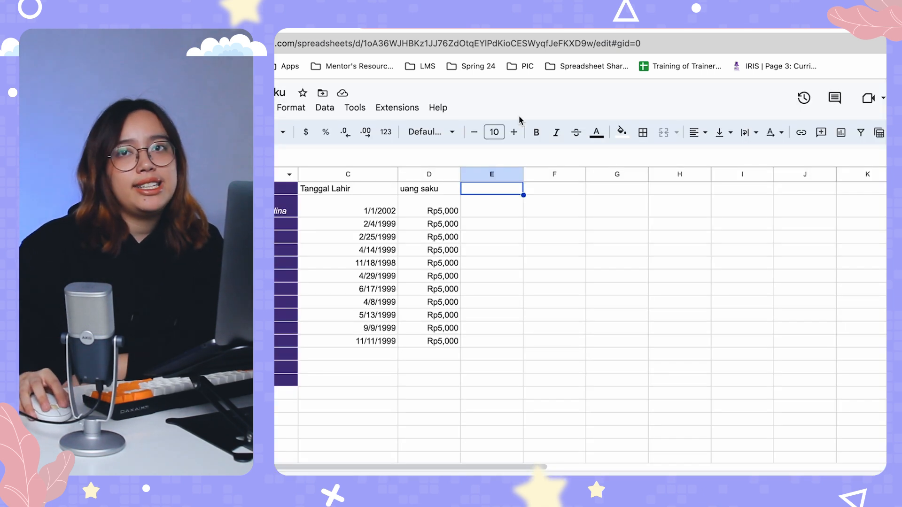